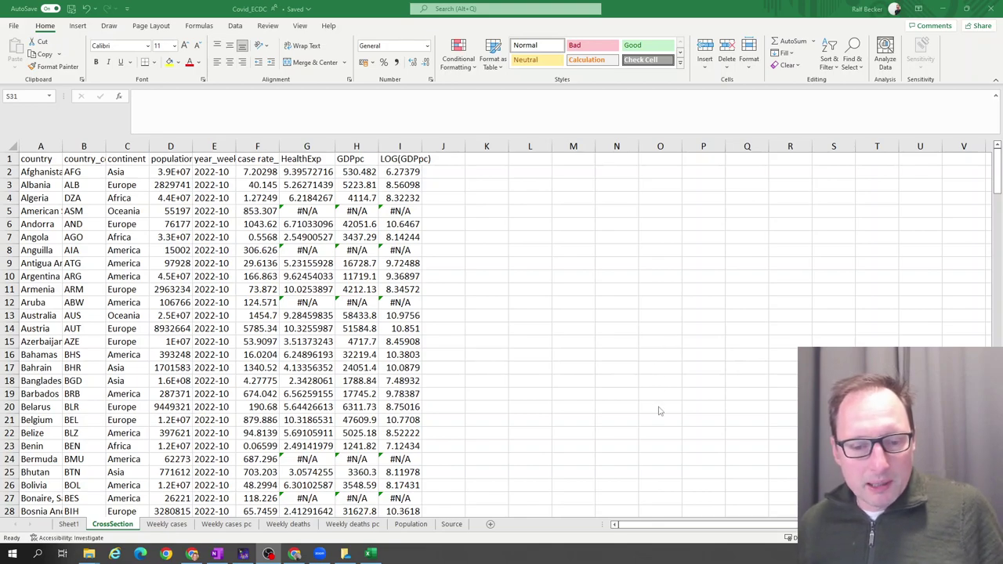
# Step: Show the Source sheet crediting the ECDC and gapminder.org as data origins
pyautogui.click(455, 527)
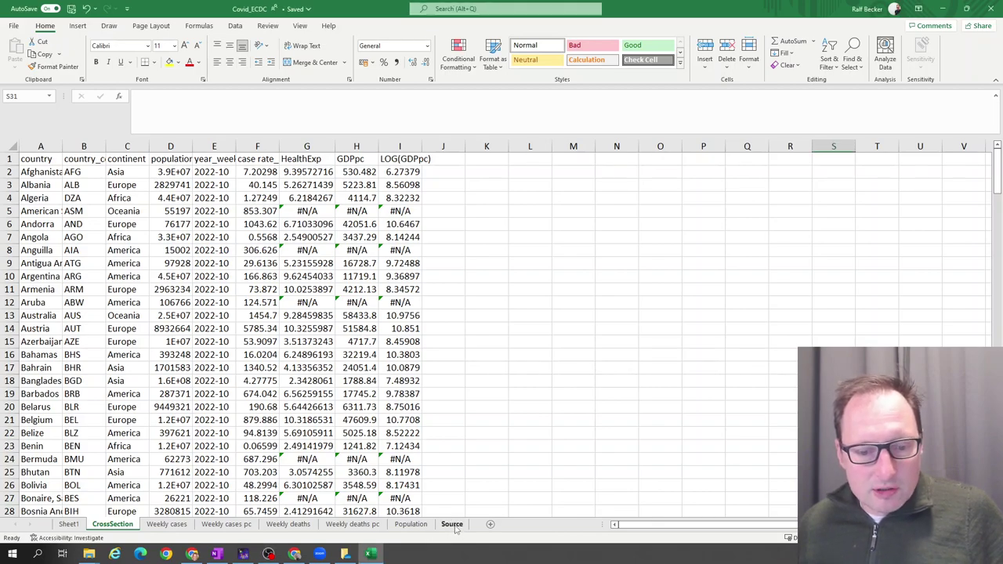
pyautogui.click(457, 527)
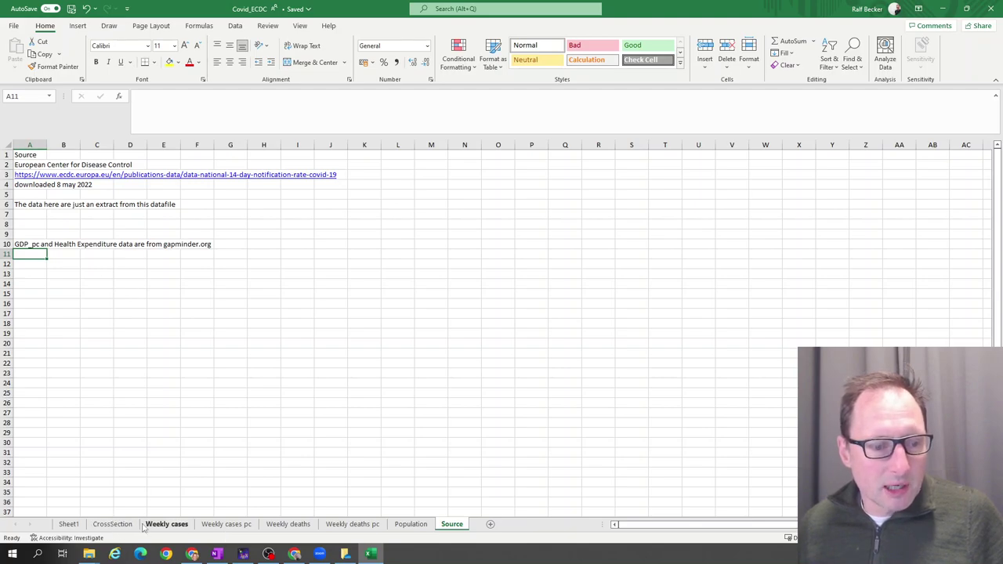
# Step: Return to CrossSection and browse the country list down to Zimbabwe, checking year_week and case rates
pyautogui.click(112, 525)
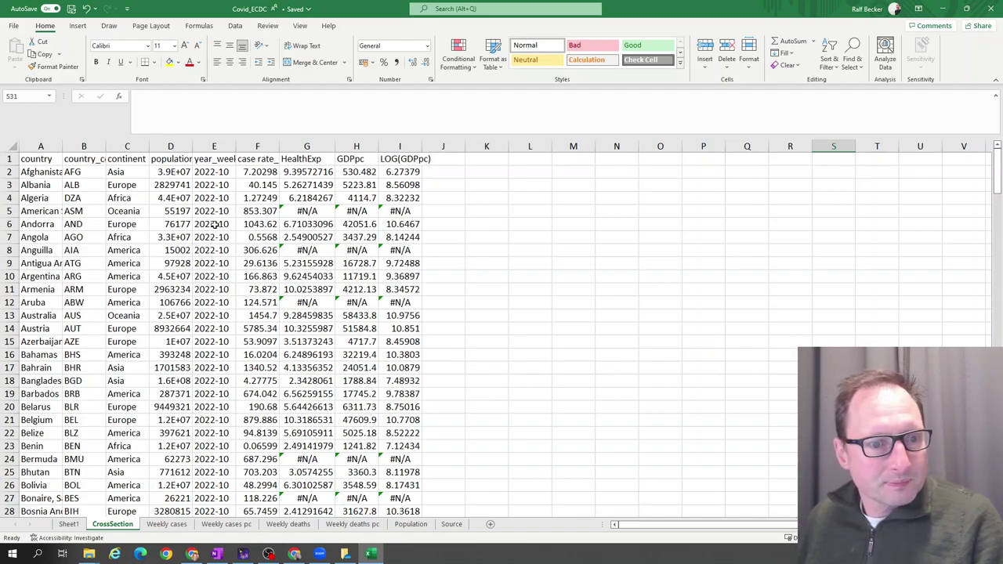
pyautogui.click(221, 175)
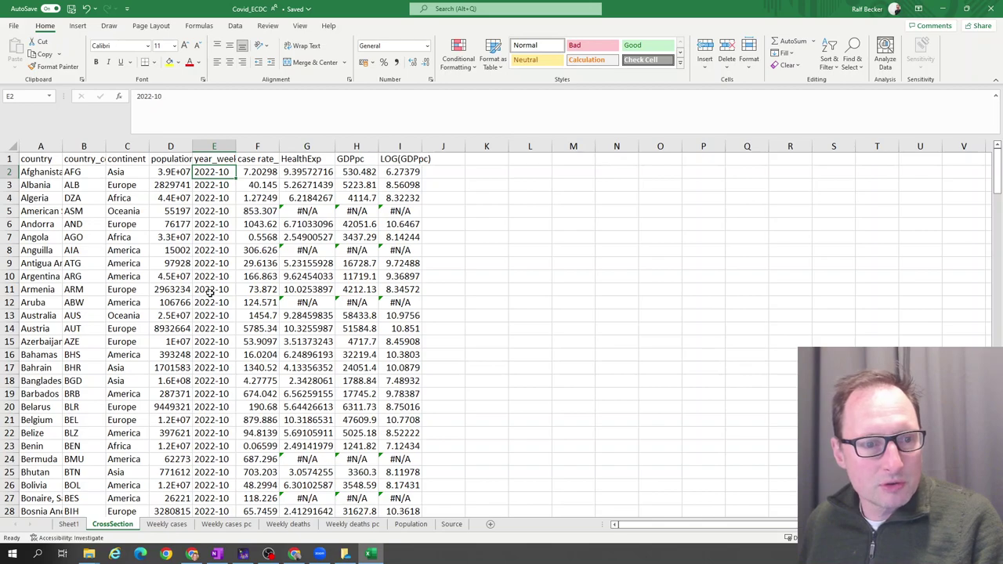
pyautogui.click(267, 150)
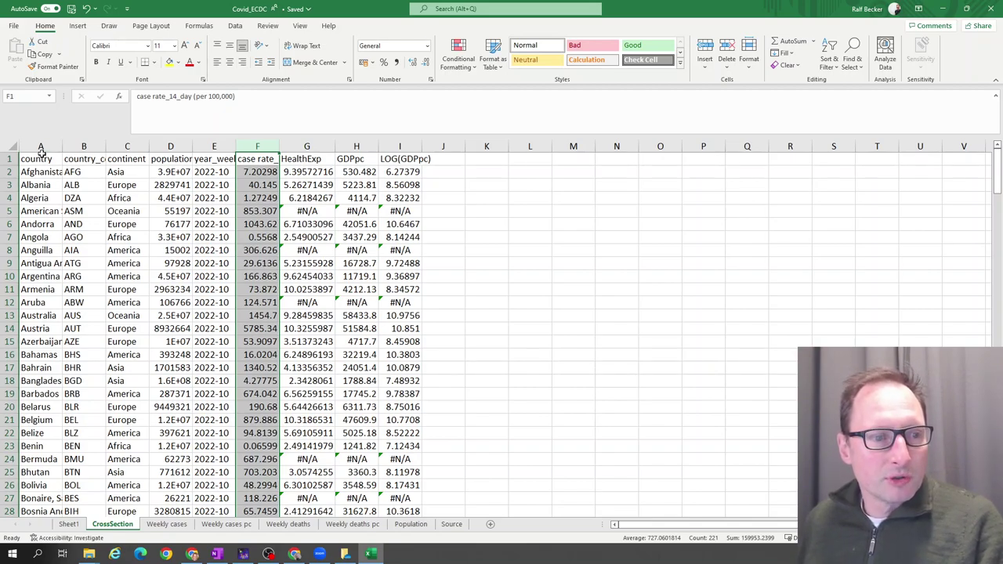
pyautogui.click(49, 237)
pyautogui.scroll(-20, 67, 415)
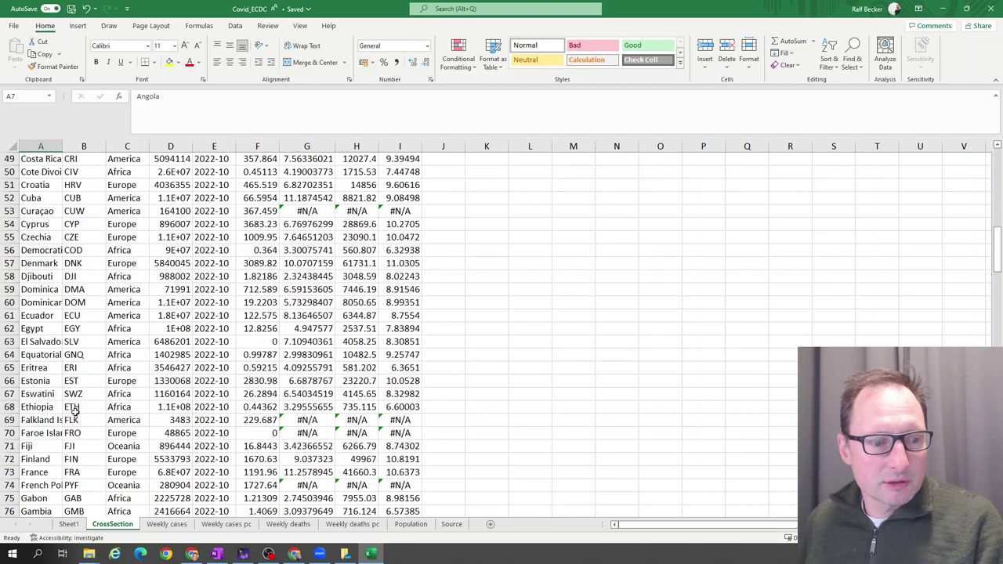
pyautogui.scroll(-20, 68, 416)
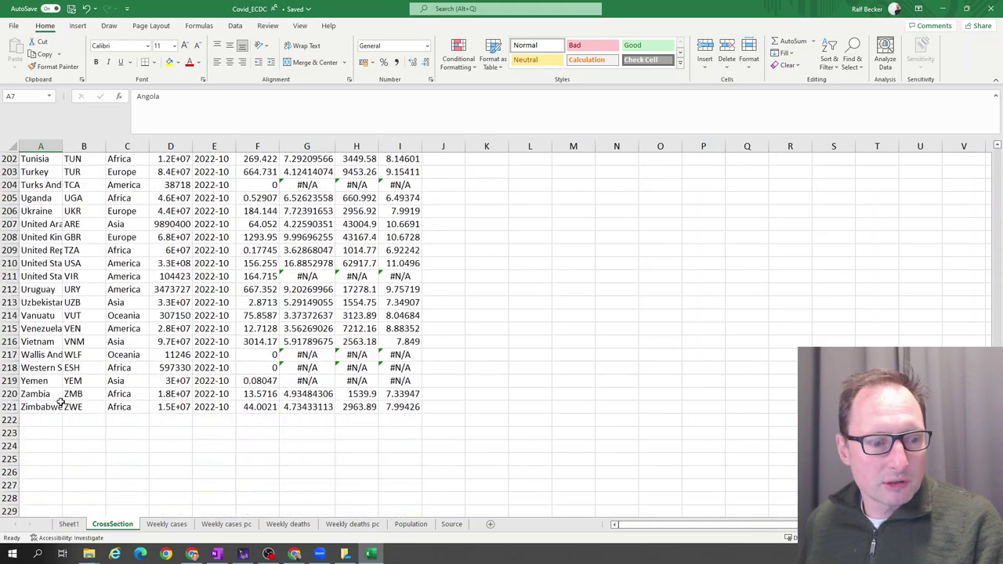
pyautogui.scroll(1, 62, 386)
pyautogui.click(47, 330)
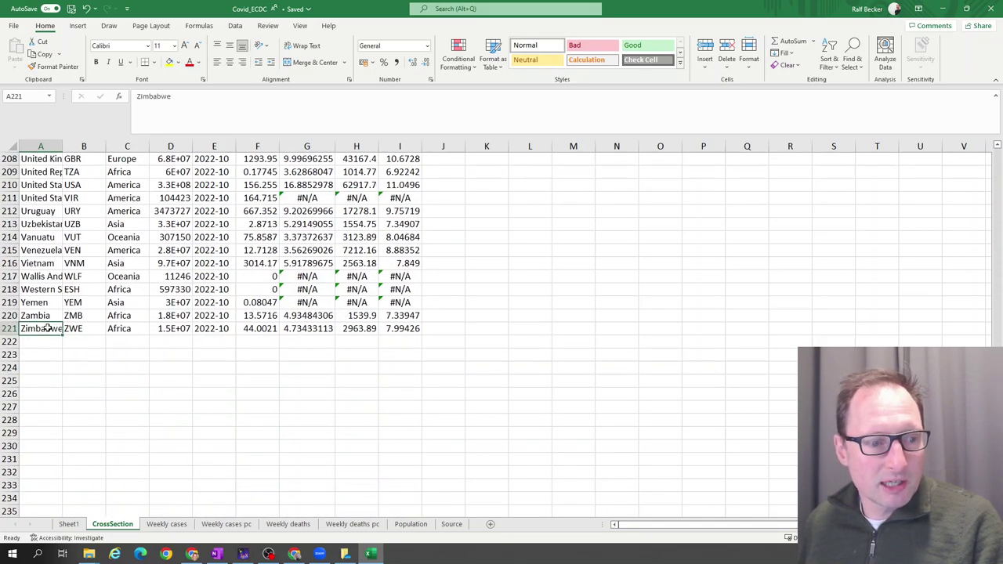
pyautogui.scroll(8, 496, 334)
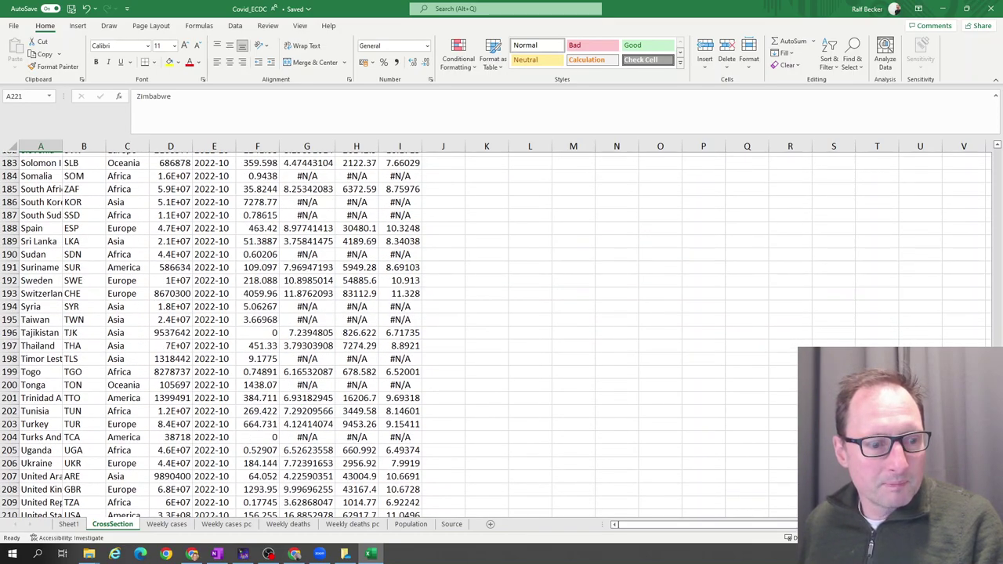
pyautogui.scroll(20, 496, 334)
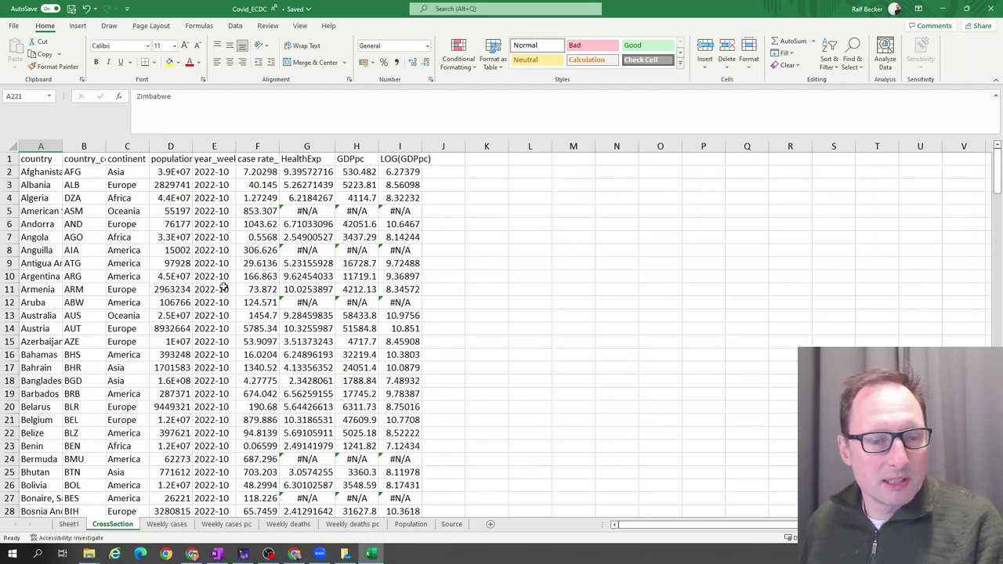
# Step: Inspect the case rate, population, HealthExp, GDPpc and LOG(GDPpc) columns, including the I3 log formula
pyautogui.click(251, 146)
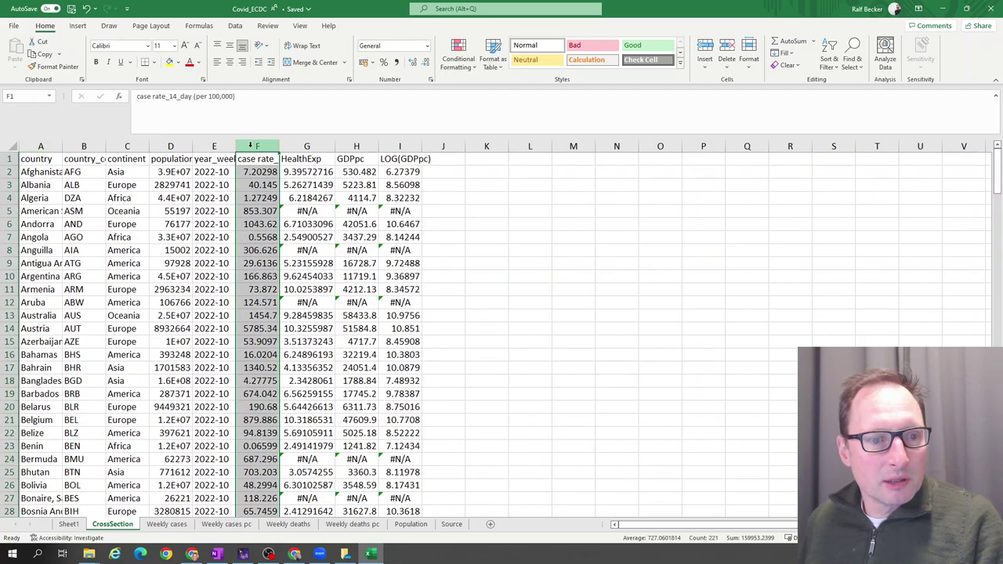
pyautogui.click(170, 147)
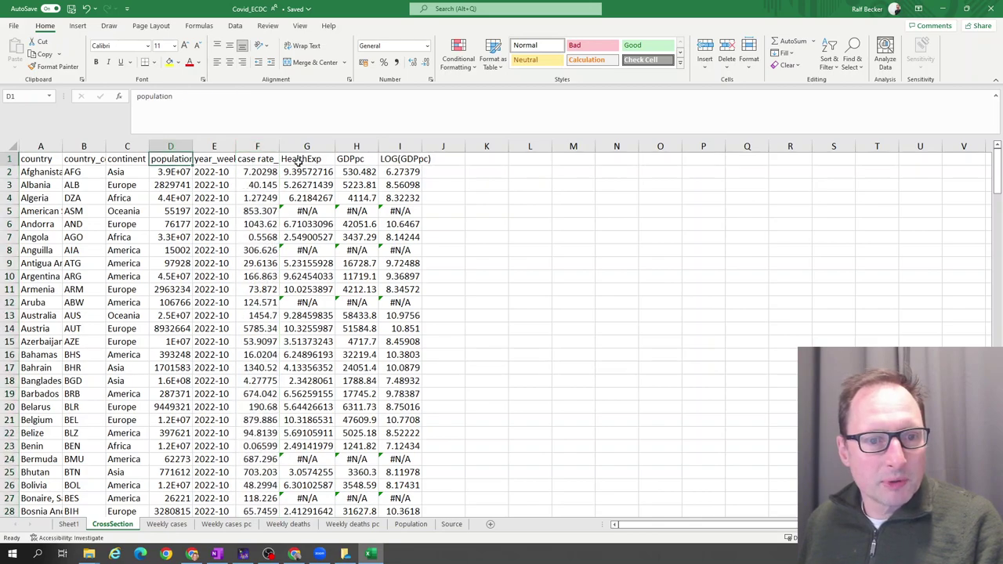
pyautogui.click(306, 147)
pyautogui.click(364, 147)
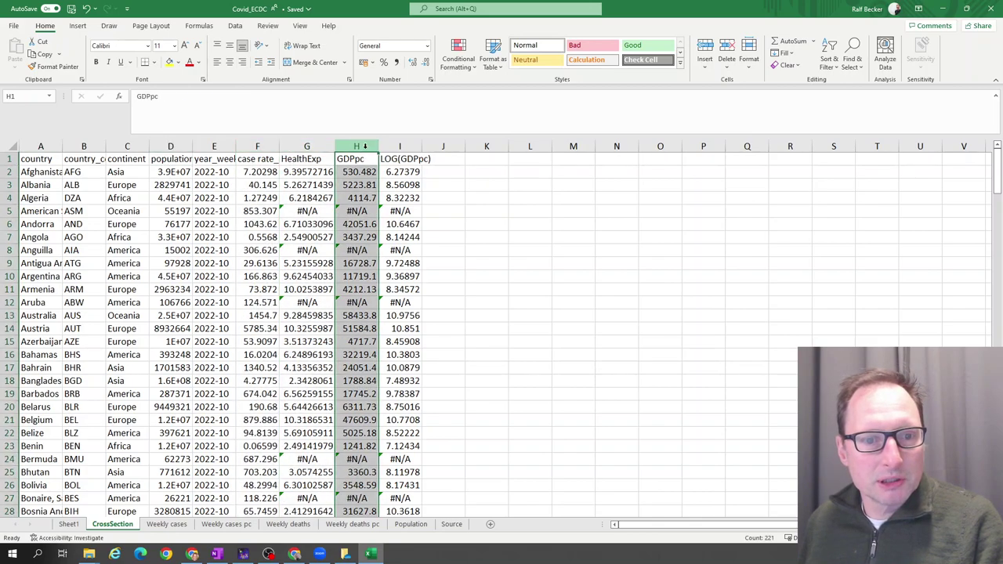
pyautogui.click(395, 146)
pyautogui.click(395, 188)
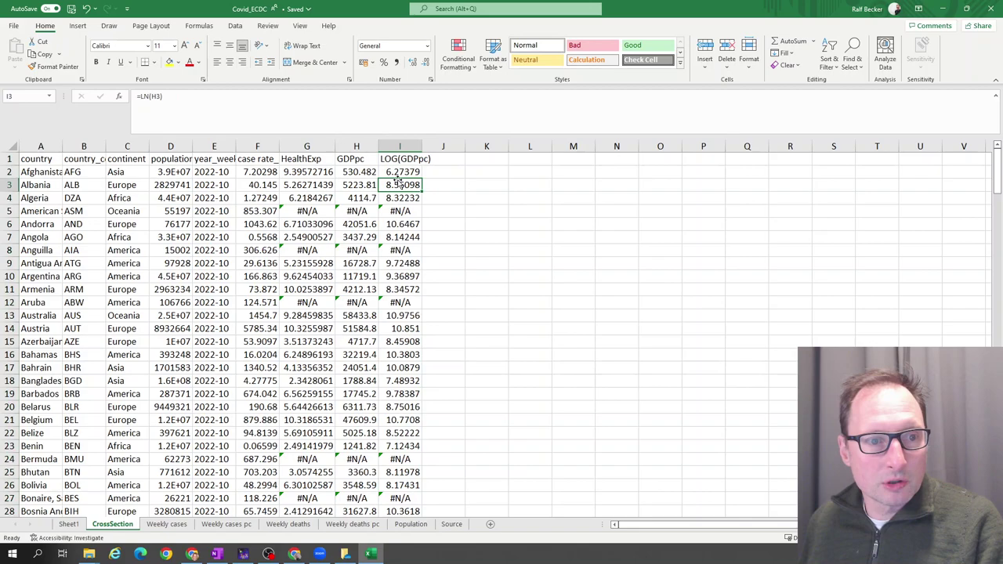
pyautogui.click(401, 147)
pyautogui.click(387, 216)
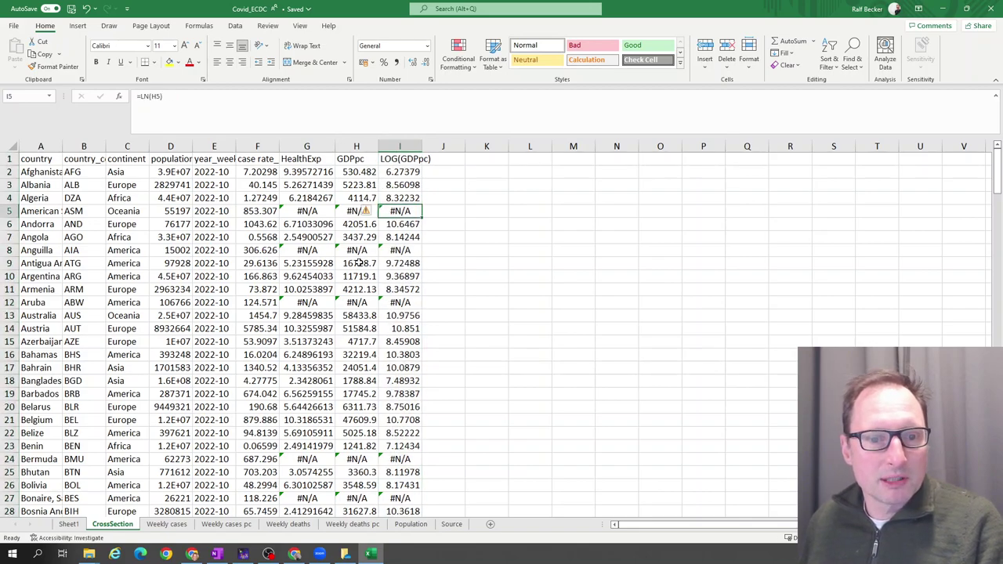
# Step: Check the HealthExp lookup formula in G4 and the Anguilla and Algeria case rate values
pyautogui.click(316, 197)
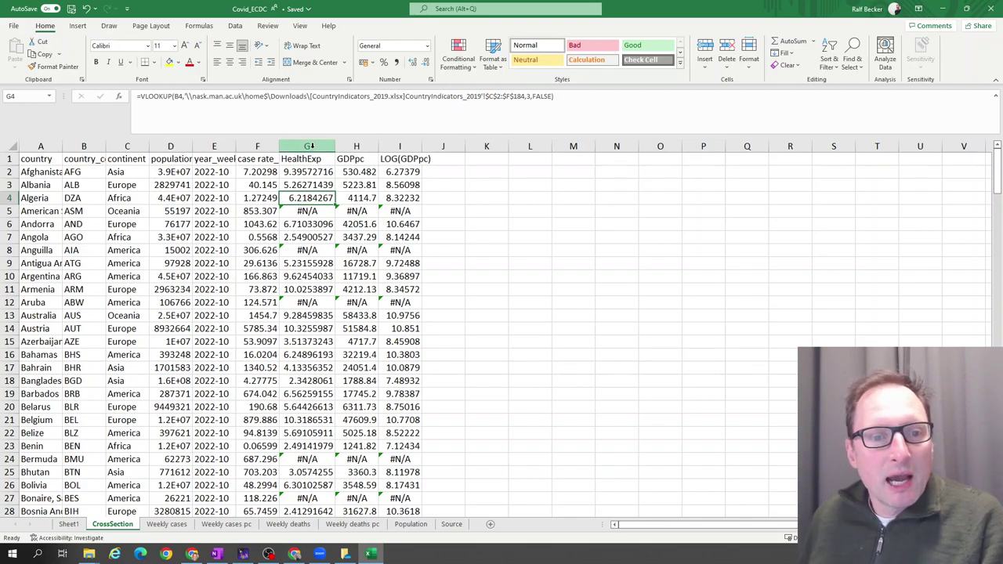
pyautogui.click(309, 146)
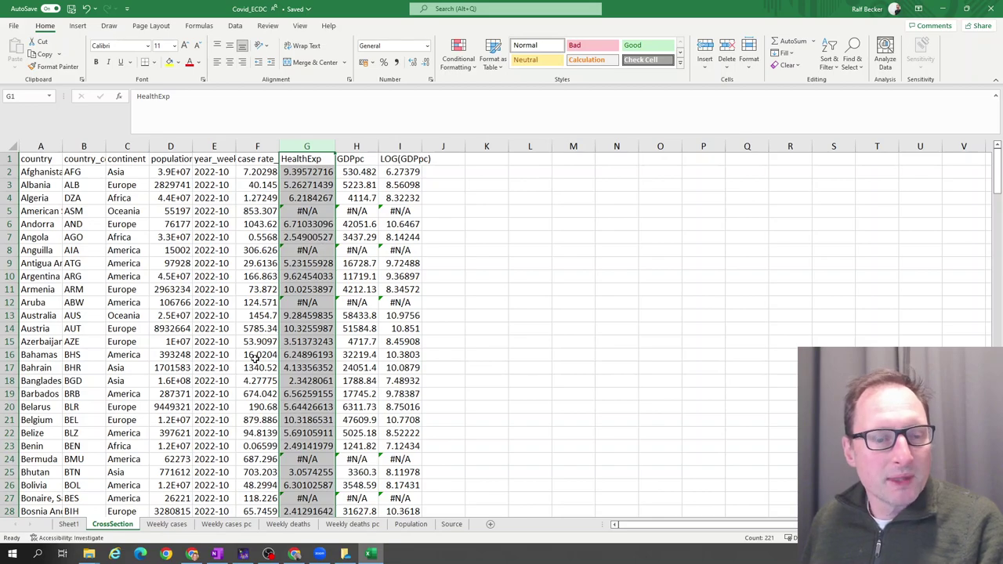
pyautogui.click(257, 251)
pyautogui.click(267, 197)
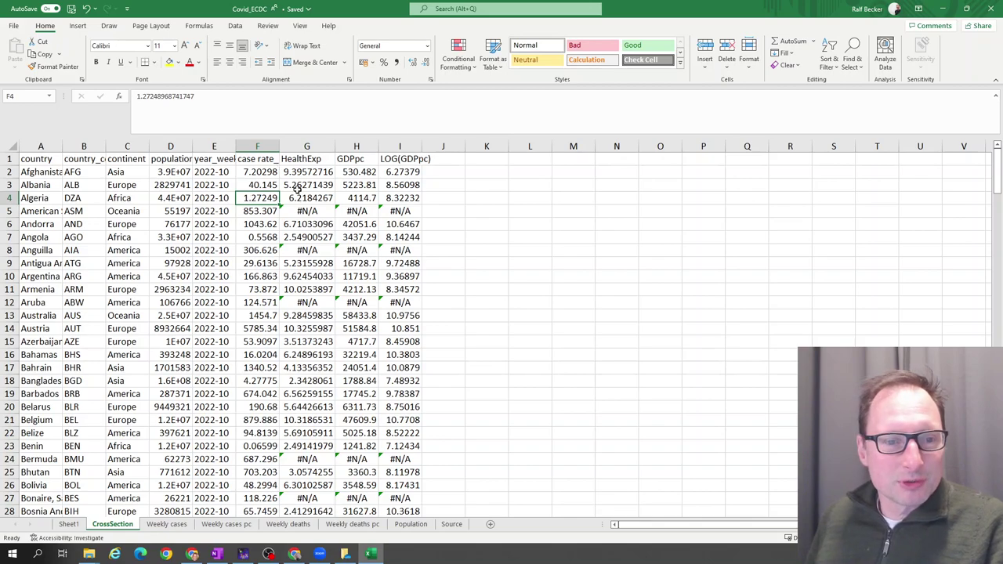
pyautogui.click(294, 188)
pyautogui.click(257, 158)
pyautogui.hotkey('ctrl', 'shift', 'Down')
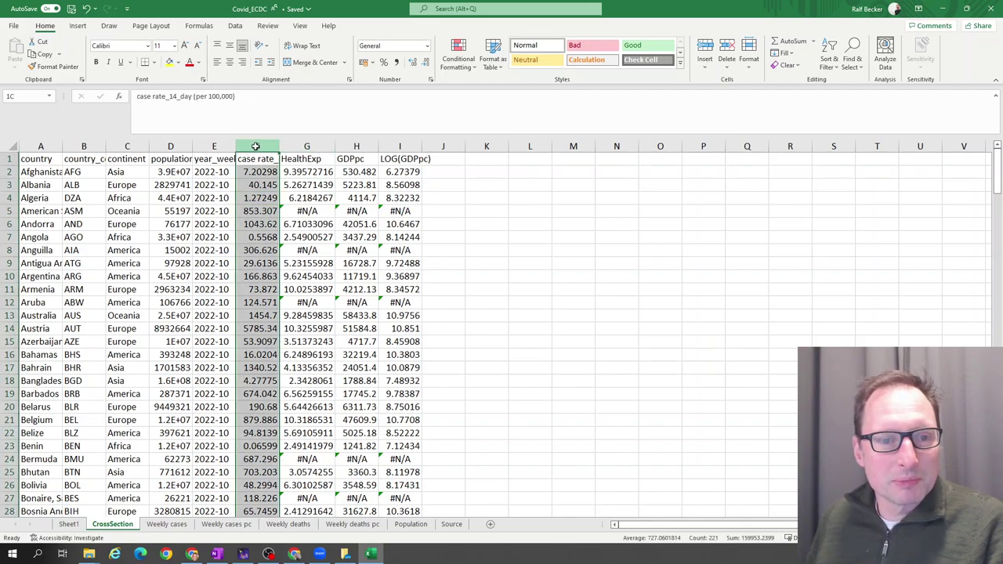
pyautogui.hotkey('shift', 'Right')
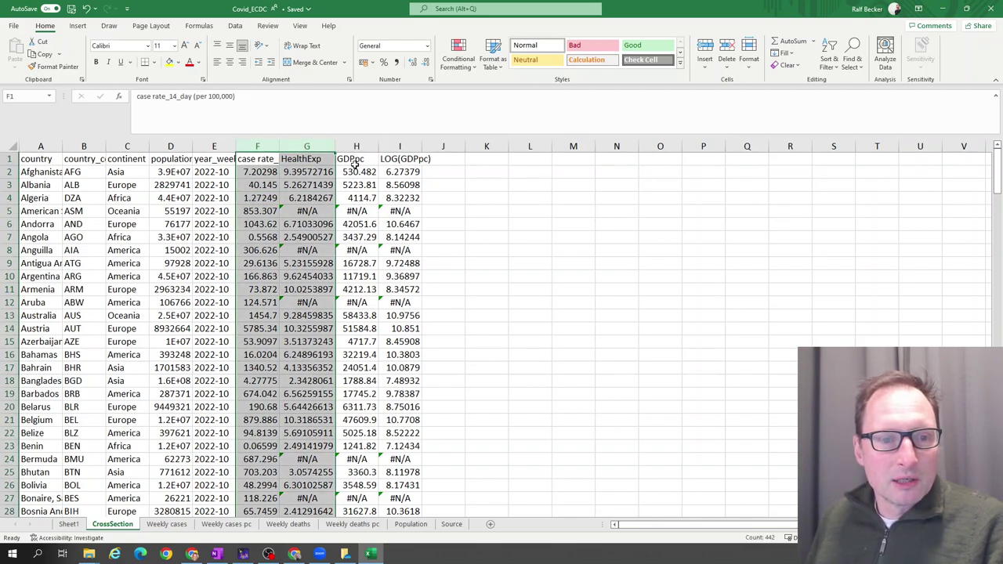
pyautogui.click(78, 26)
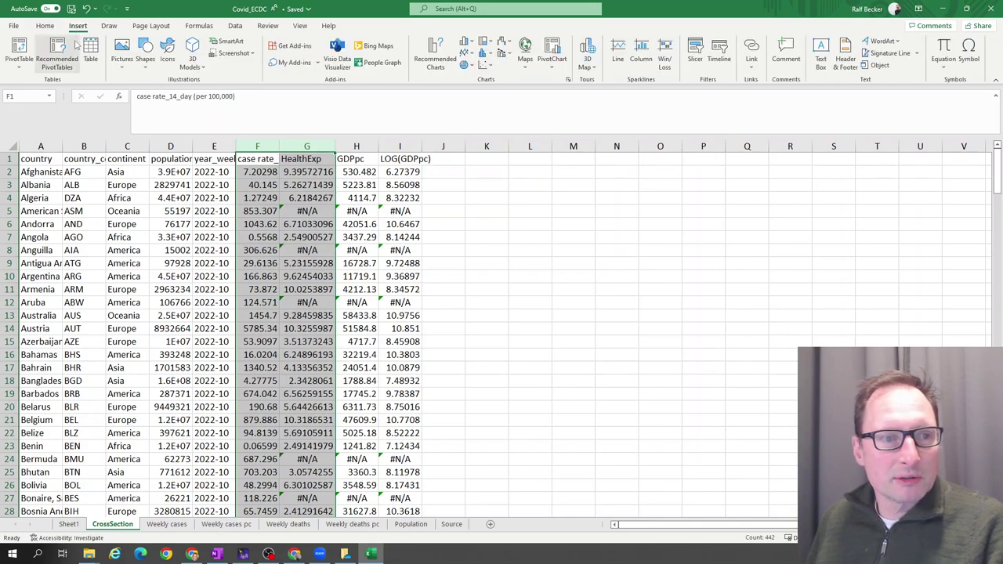
pyautogui.click(487, 68)
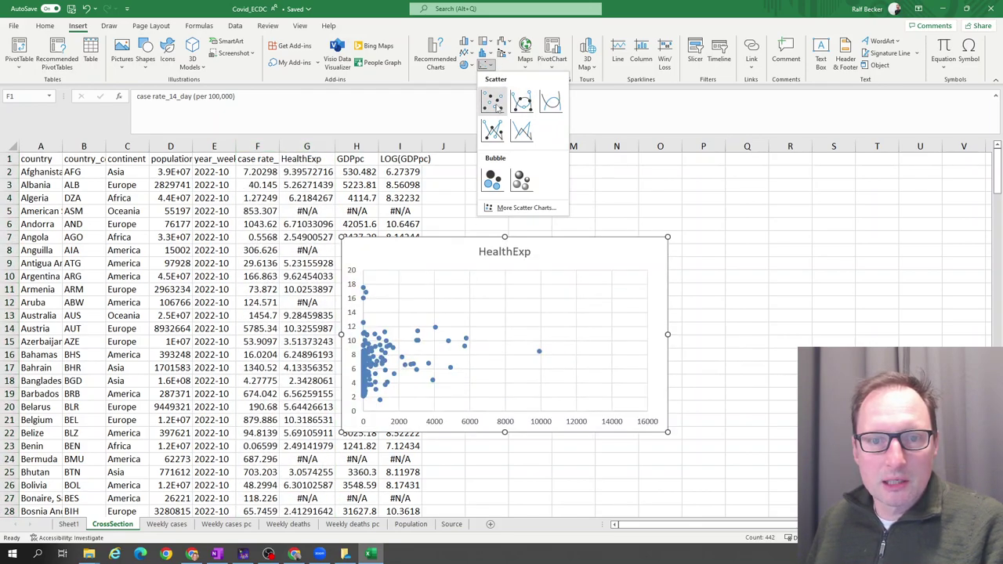
pyautogui.click(492, 100)
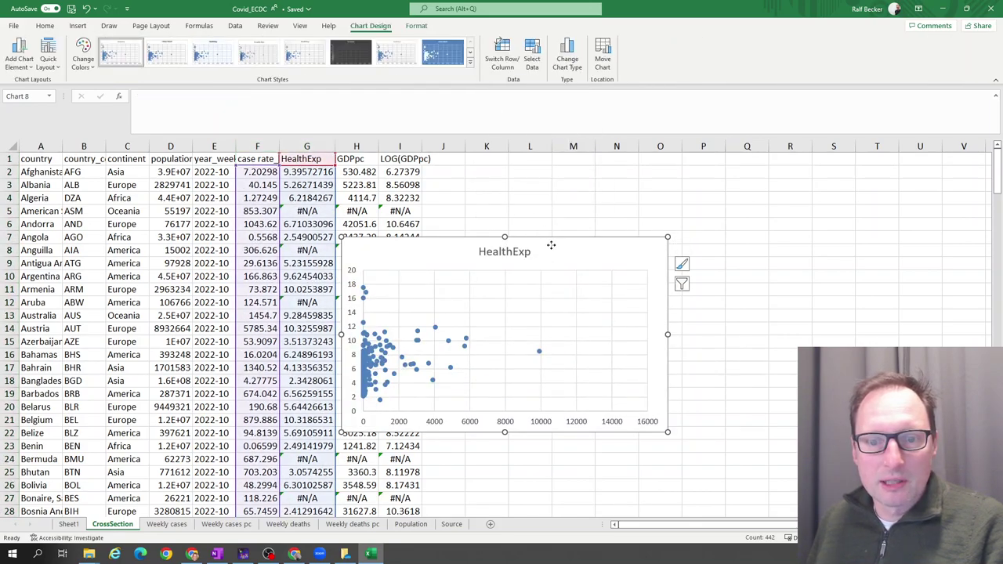
pyautogui.moveTo(550, 248); pyautogui.dragTo(658, 218)
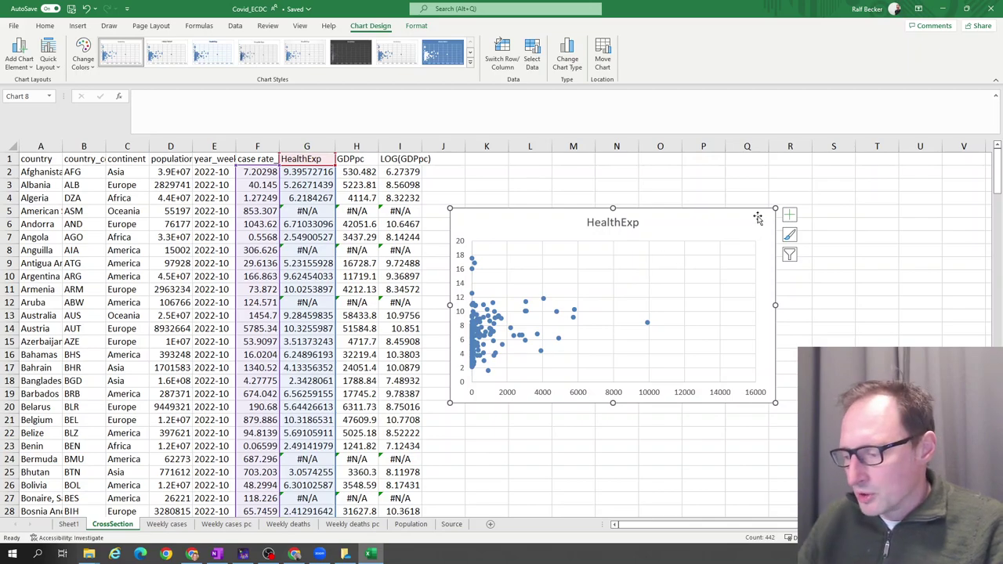
pyautogui.press('Delete')
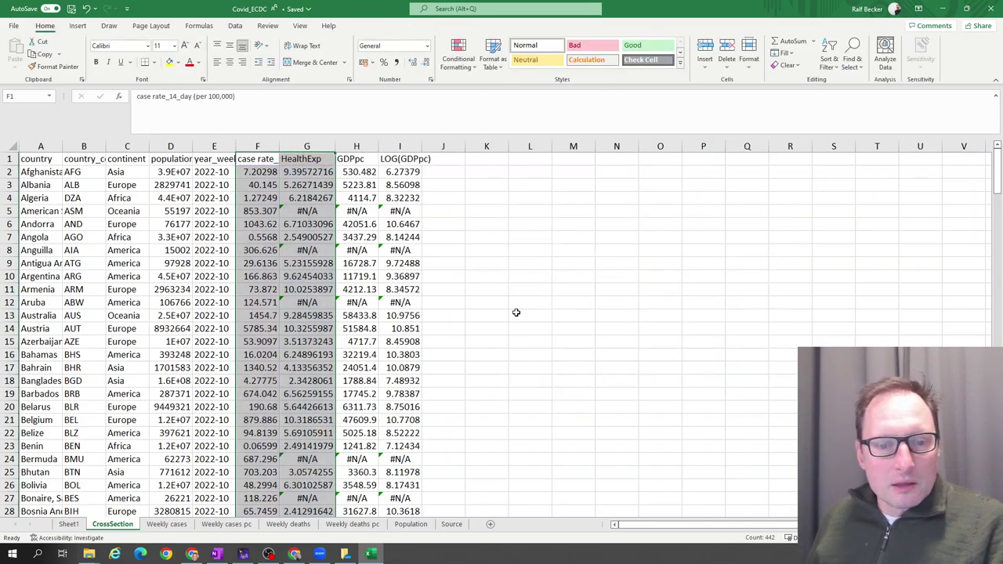
pyautogui.click(484, 326)
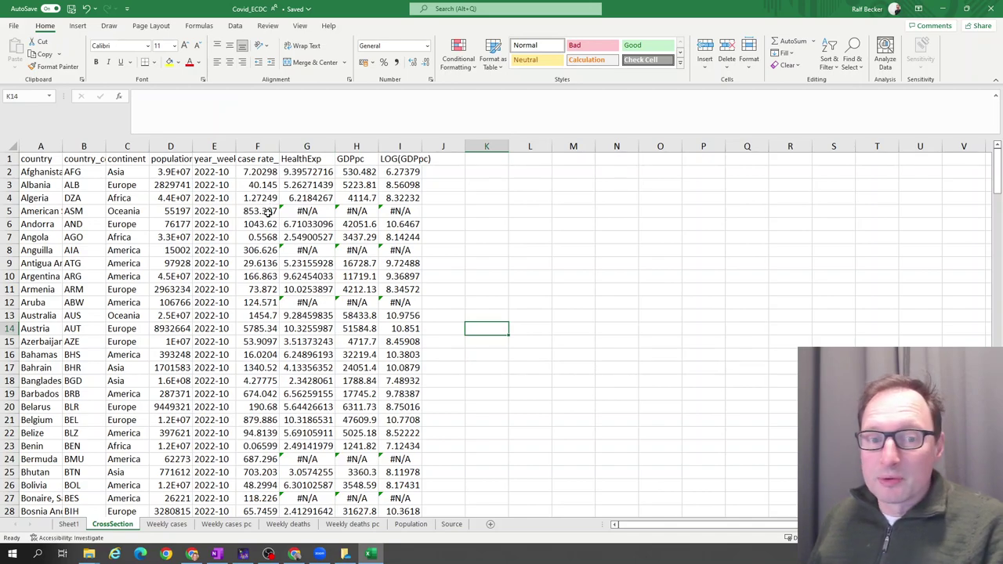
pyautogui.click(299, 147)
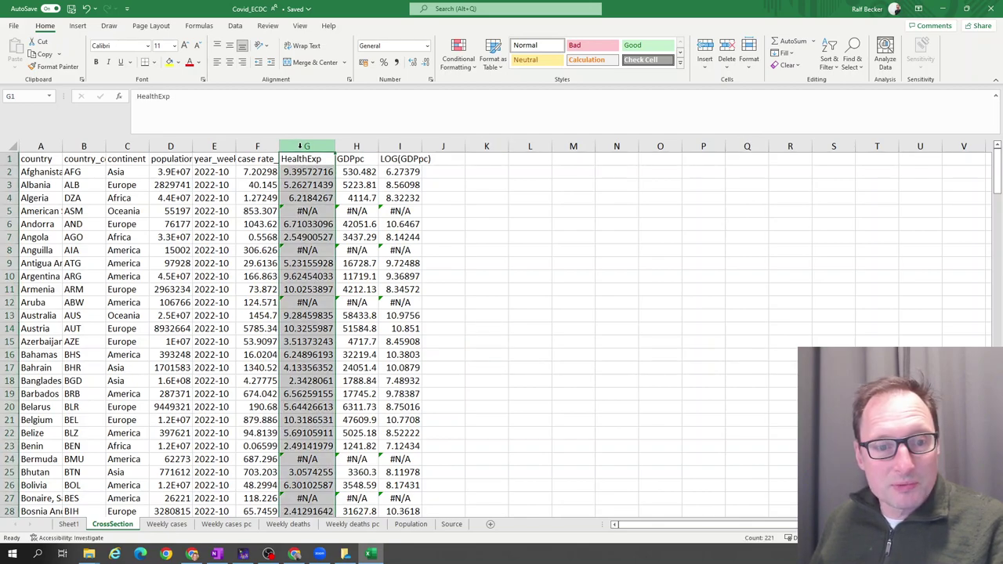
pyautogui.keyDown('ctrl'); pyautogui.click(259, 147); pyautogui.keyUp('ctrl')
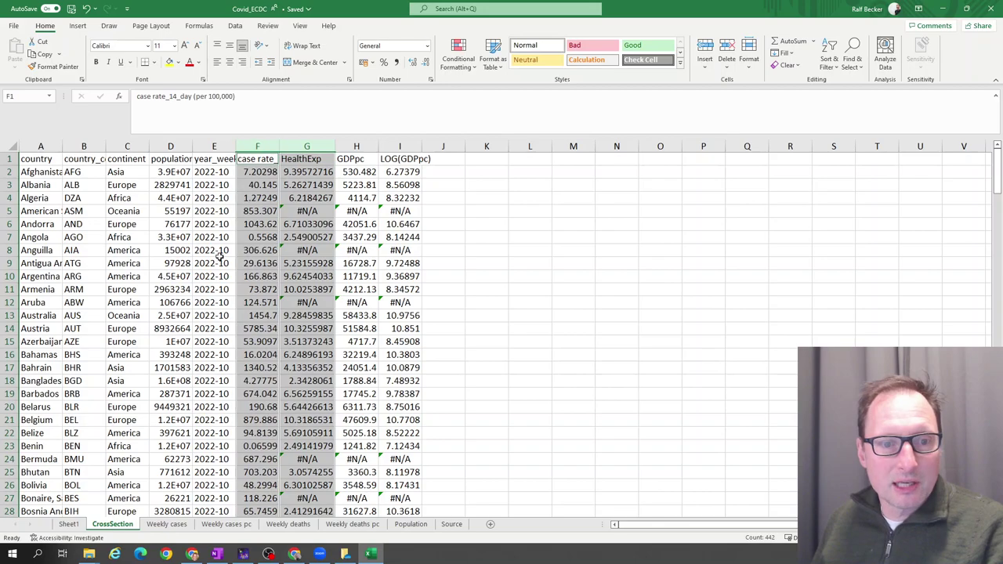
pyautogui.click(79, 27)
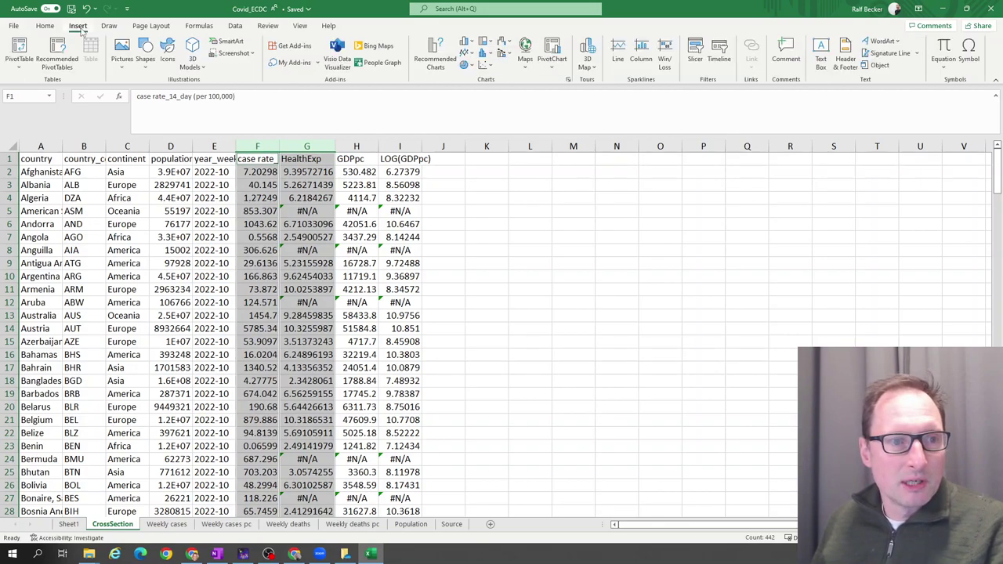
pyautogui.click(483, 67)
pyautogui.click(496, 101)
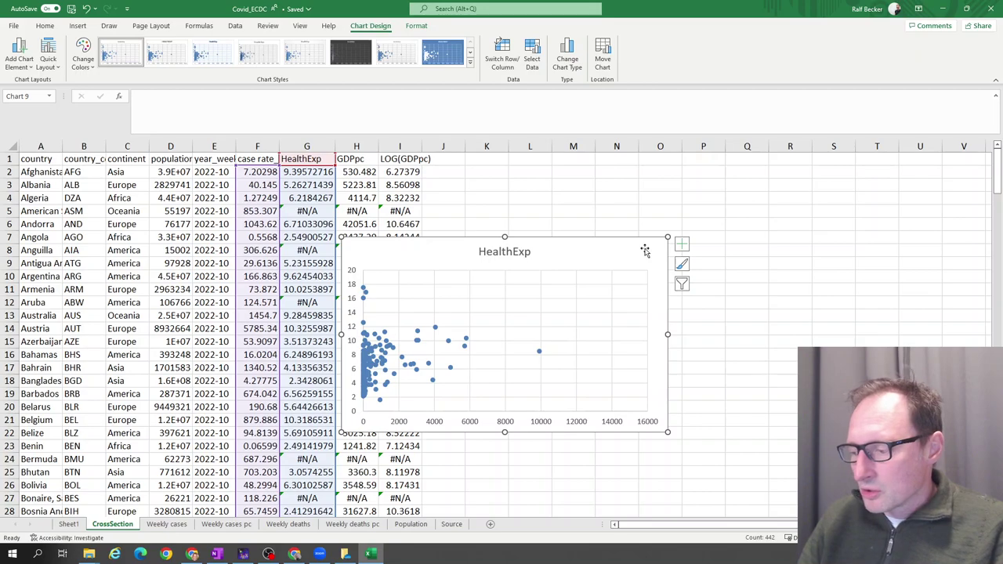
pyautogui.press('Delete')
# Step: Insert a blank column H before GDPpc and copy the case rate column F into it
pyautogui.click(497, 253)
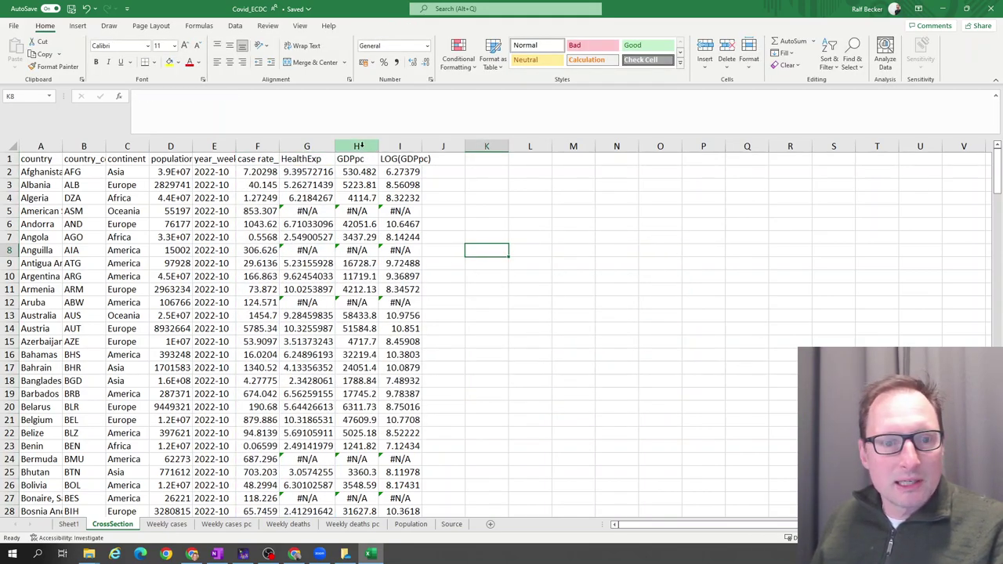
pyautogui.click(362, 146)
pyautogui.click(705, 50)
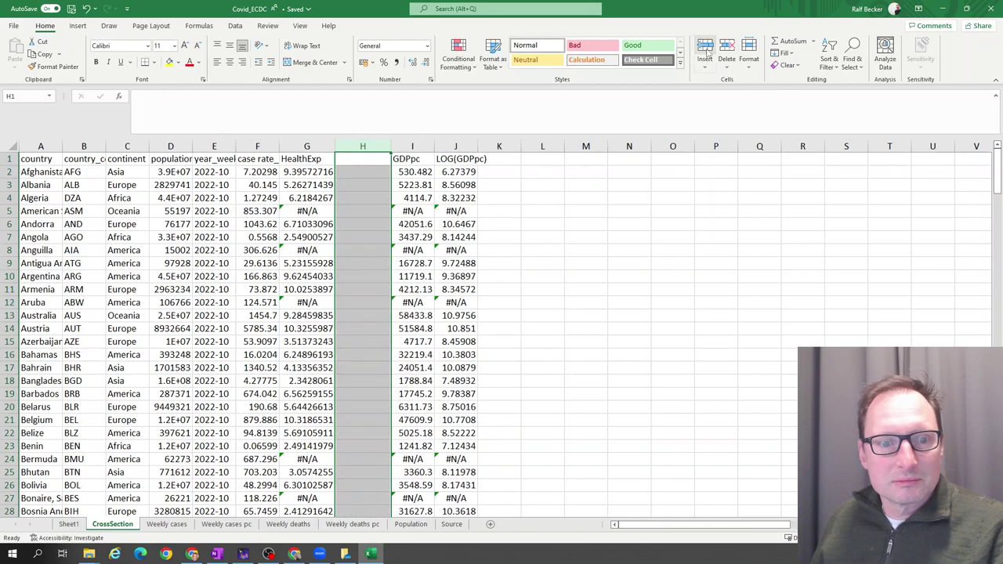
pyautogui.click(257, 146)
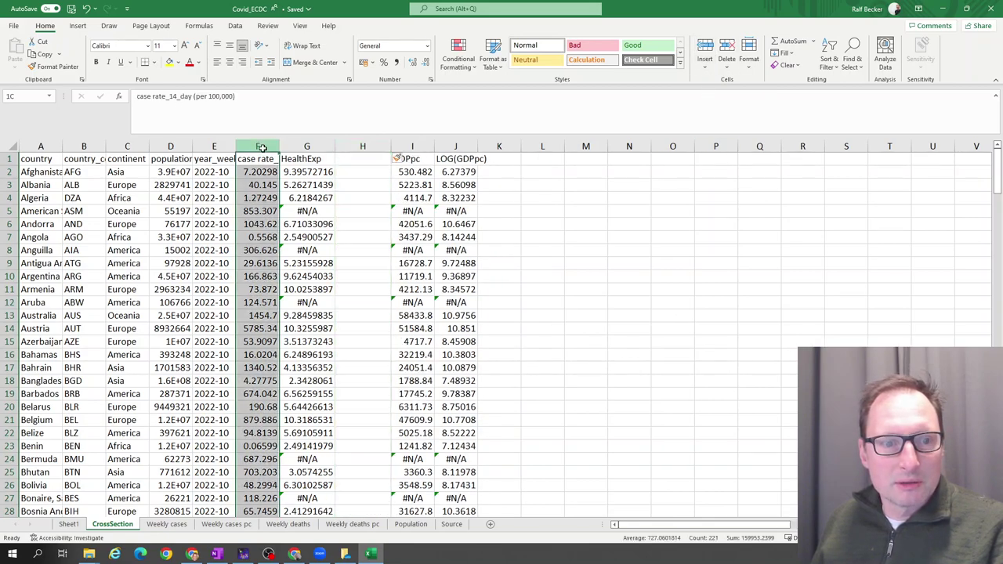
pyautogui.hotkey('ctrl', 'c')
pyautogui.click(362, 147)
pyautogui.hotkey('ctrl', 'v')
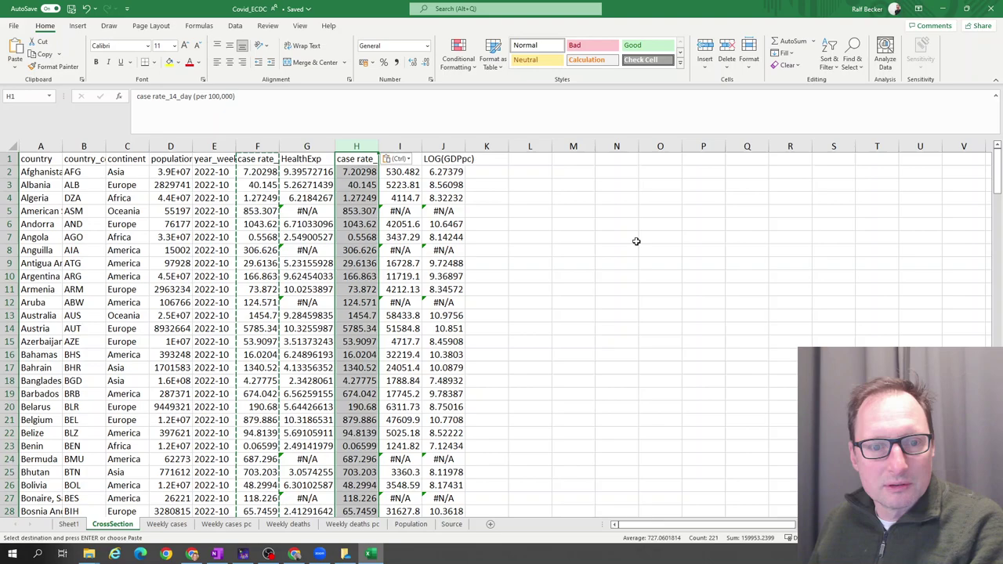
pyautogui.click(616, 263)
# Step: Plot HealthExp against case rate as a plain scatter chart placed right of the table
pyautogui.moveTo(307, 147); pyautogui.dragTo(356, 147)
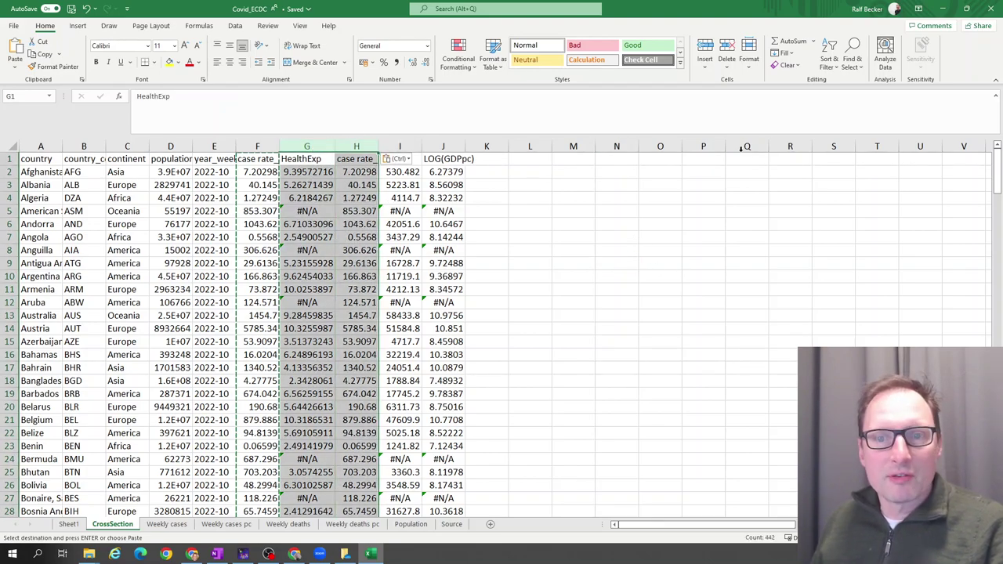
pyautogui.click(78, 26)
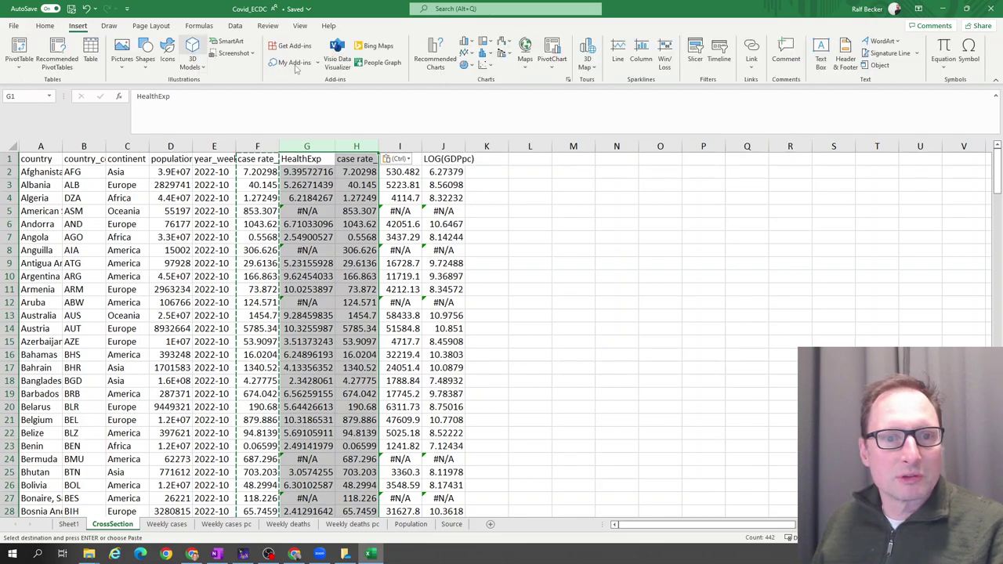
pyautogui.click(483, 64)
pyautogui.click(492, 100)
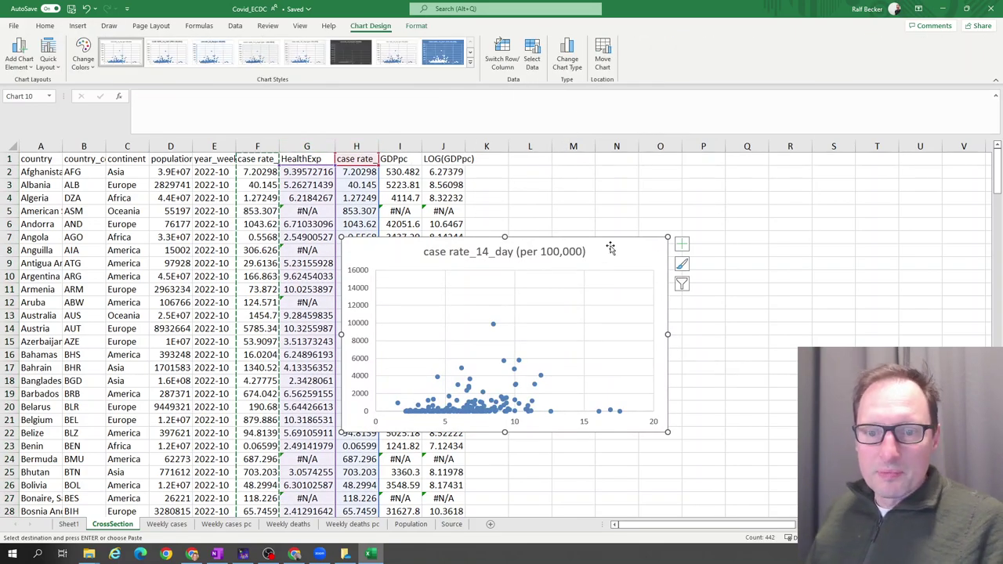
pyautogui.moveTo(611, 248); pyautogui.dragTo(754, 192)
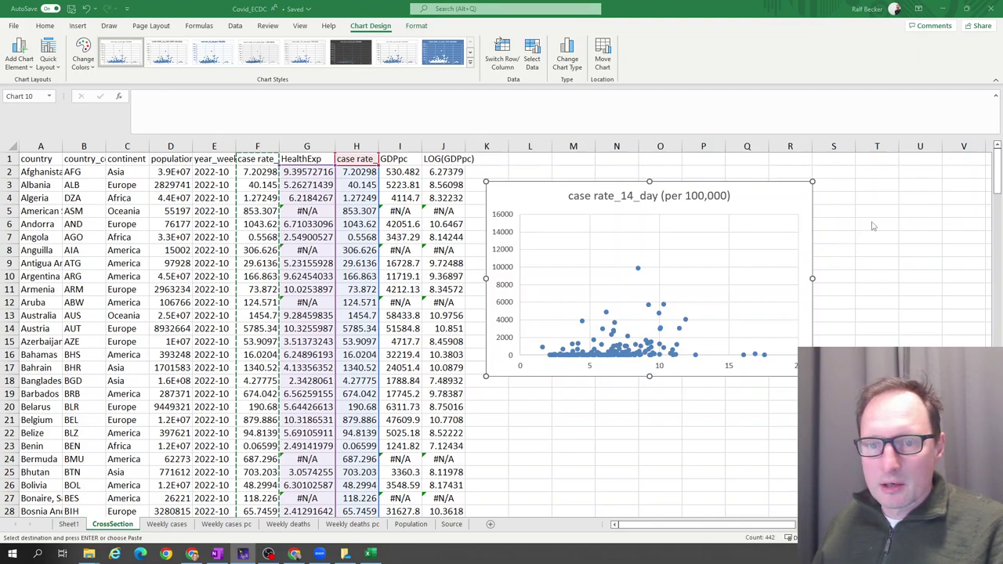
# Step: Append ', 2022 Week 10' to the scatter chart's title
pyautogui.doubleClick(612, 206)
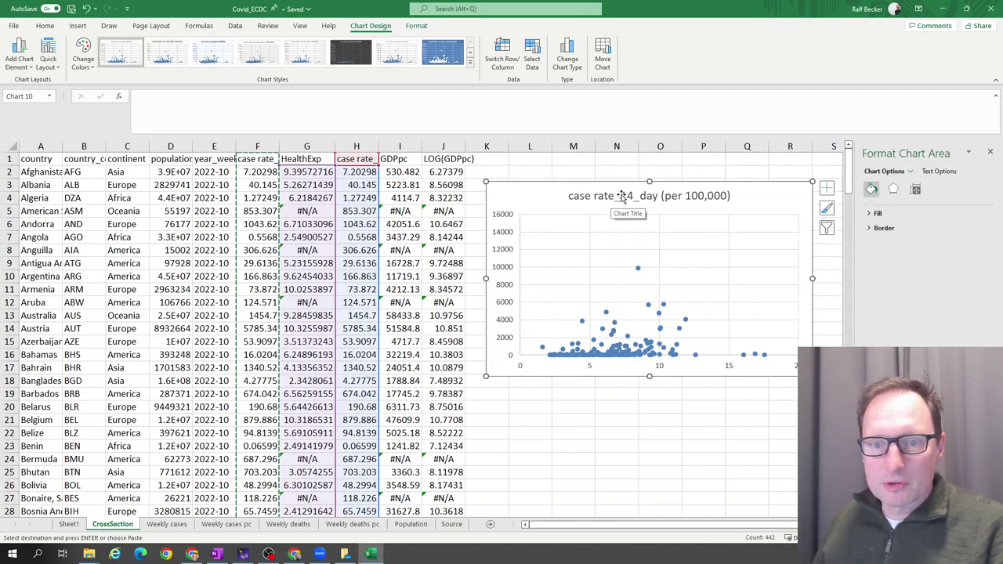
pyautogui.click(623, 196)
pyautogui.click(730, 196)
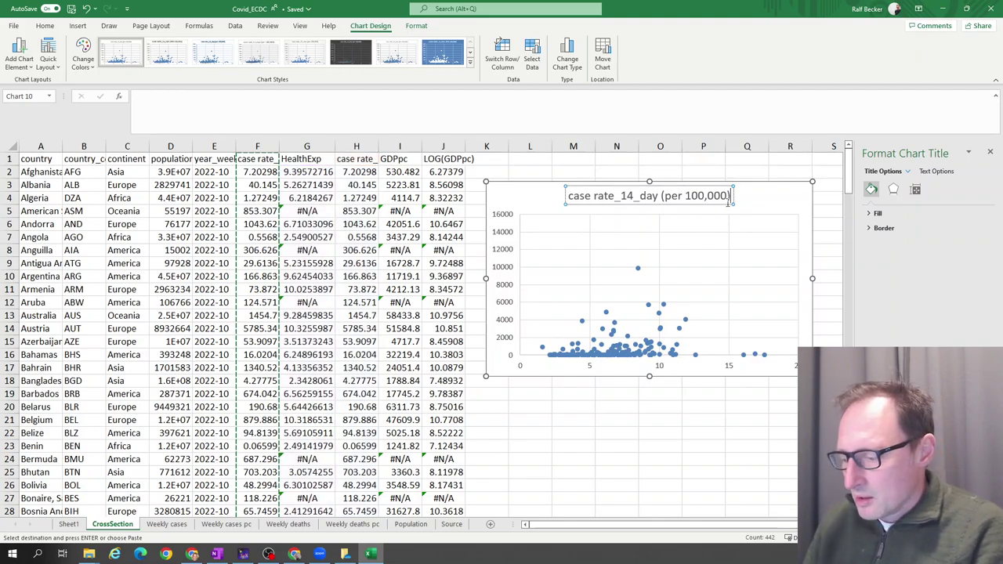
pyautogui.write(', 2')
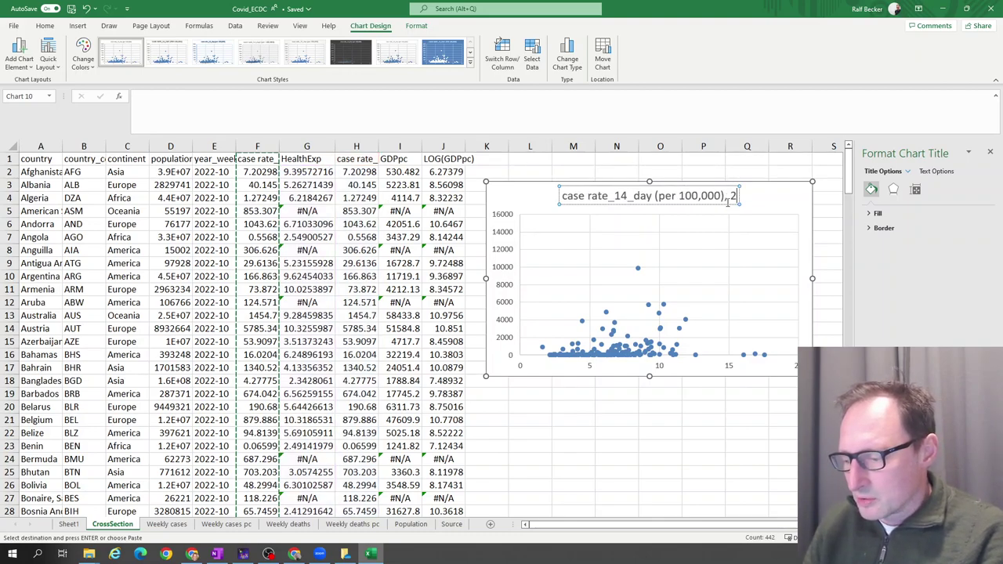
pyautogui.write('022')
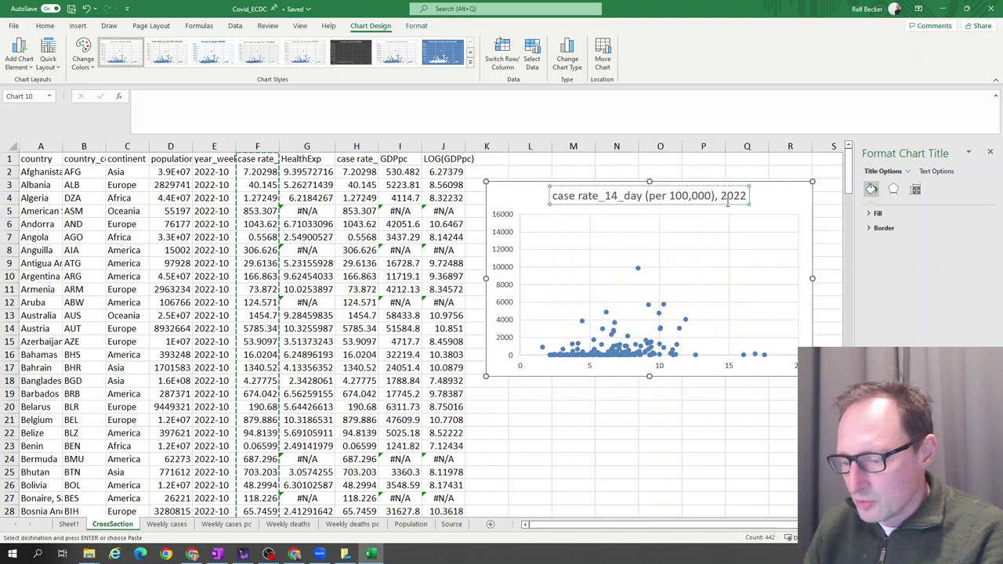
pyautogui.write(' Week 10')
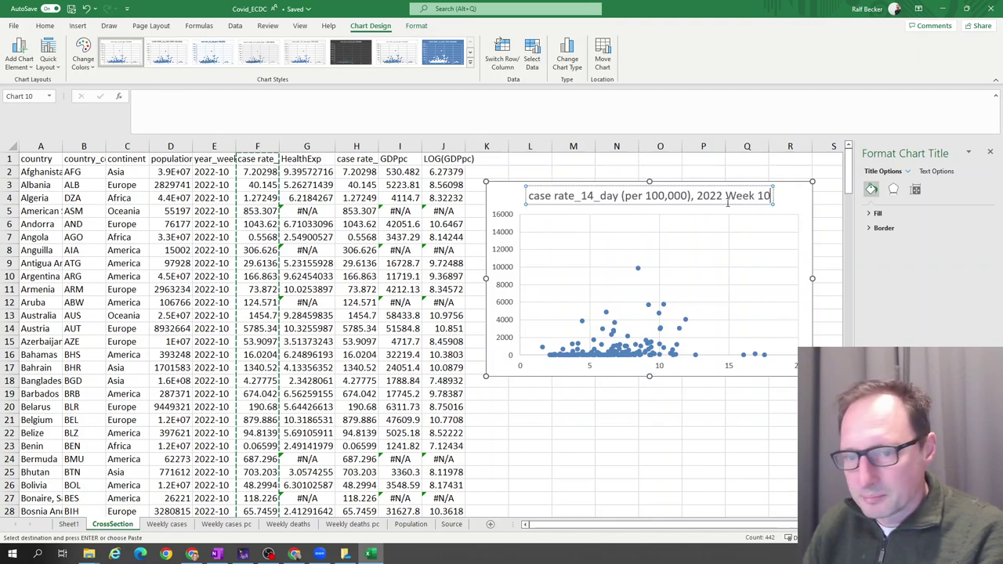
pyautogui.click(656, 420)
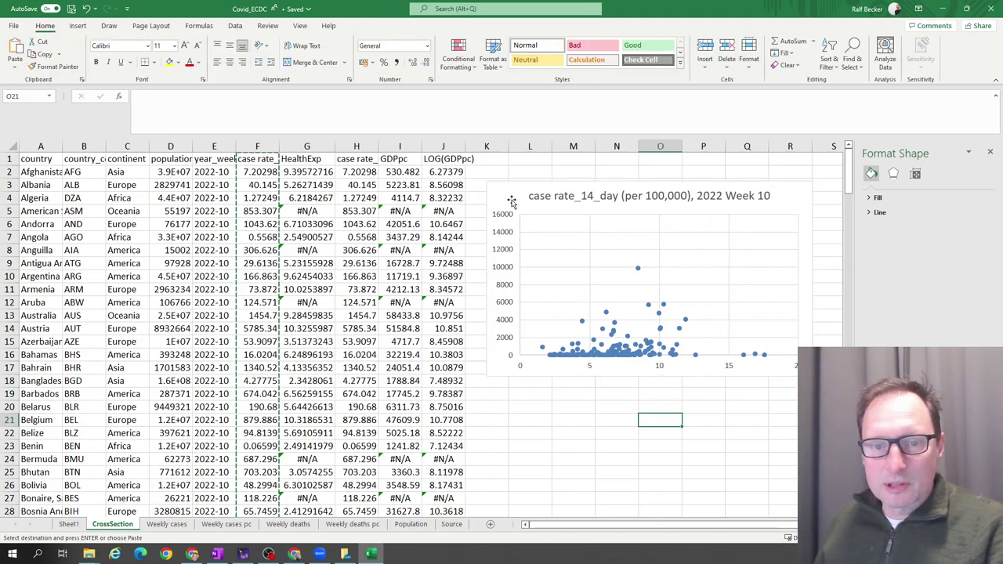
# Step: Add a horizontal axis title 'Health Expenditure (In % of GDP)', accidentally pasting case rates into it
pyautogui.click(525, 221)
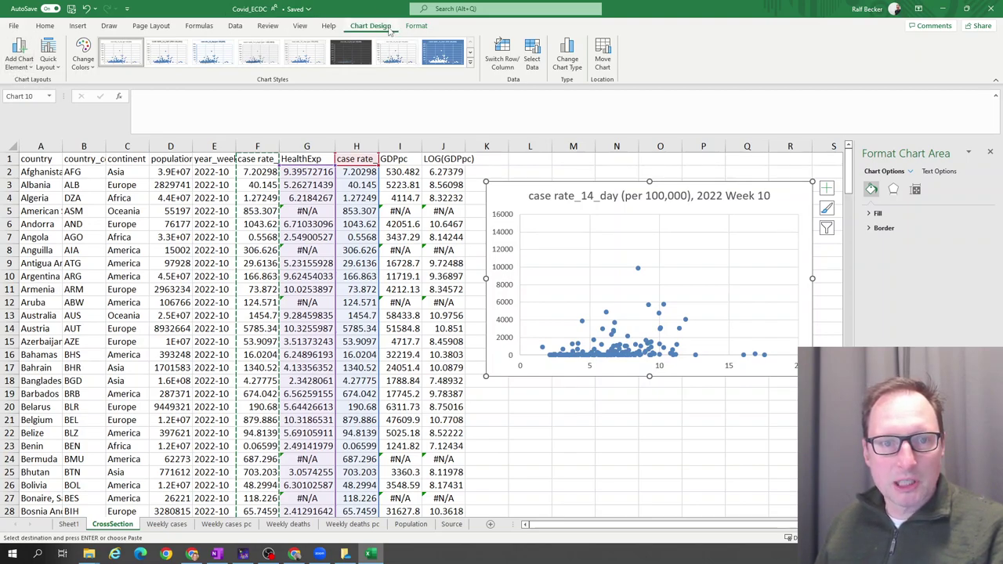
pyautogui.click(31, 69)
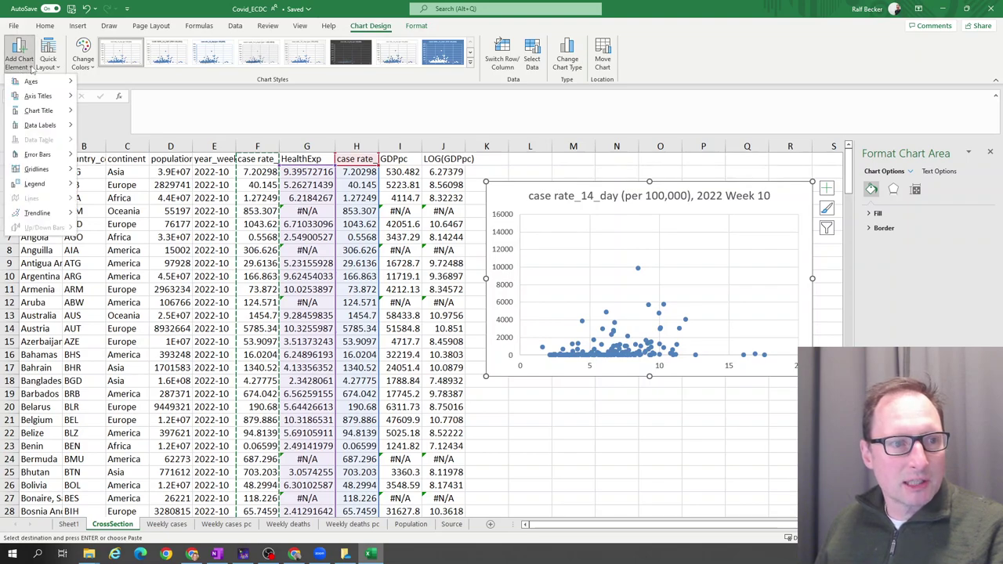
pyautogui.moveTo(45, 104)
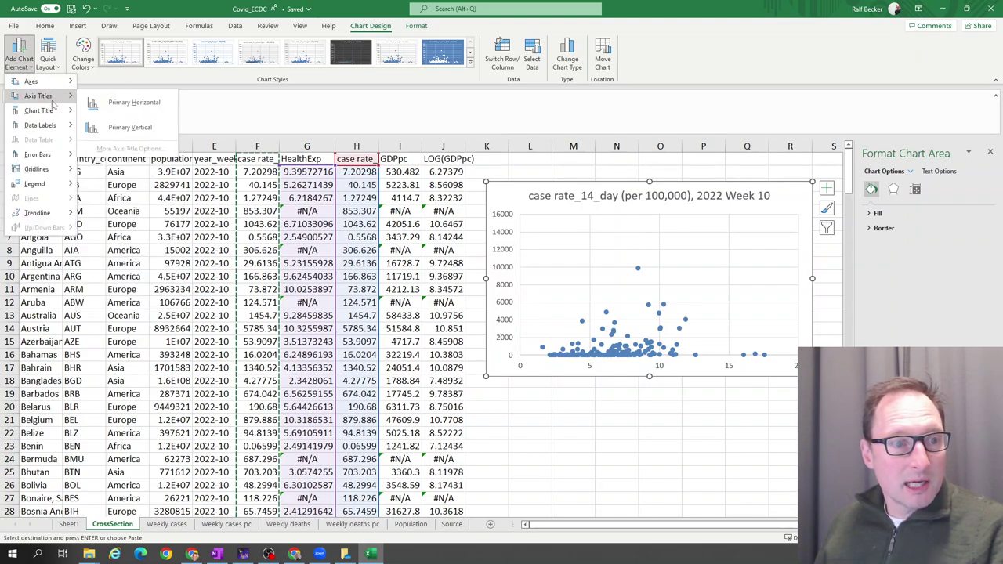
pyautogui.click(134, 106)
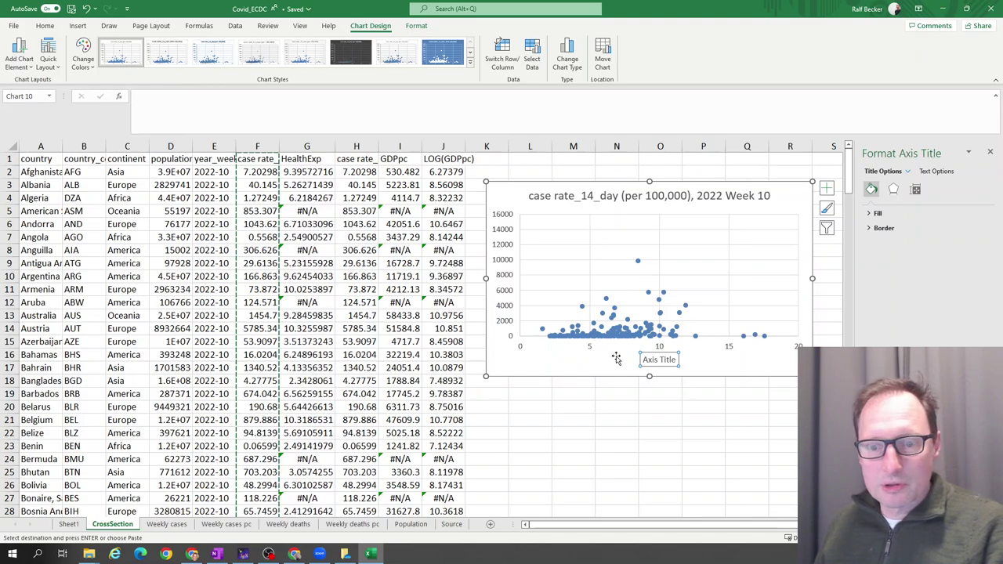
pyautogui.doubleClick(665, 359)
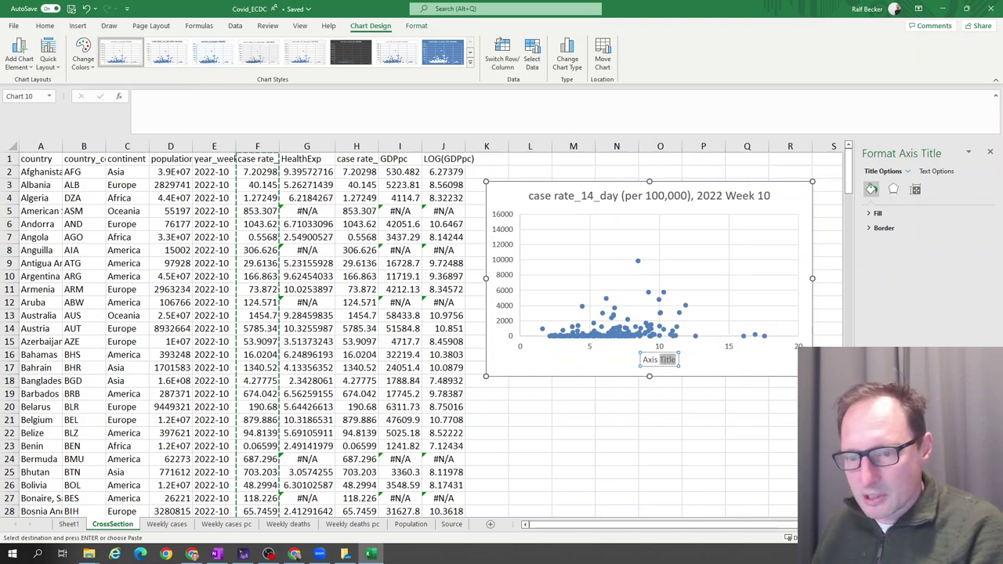
pyautogui.press('BackSpace')
pyautogui.press('BackSpace')
pyautogui.press('BackSpace')
pyautogui.press('BackSpace')
pyautogui.press('BackSpace')
pyautogui.press('BackSpace')
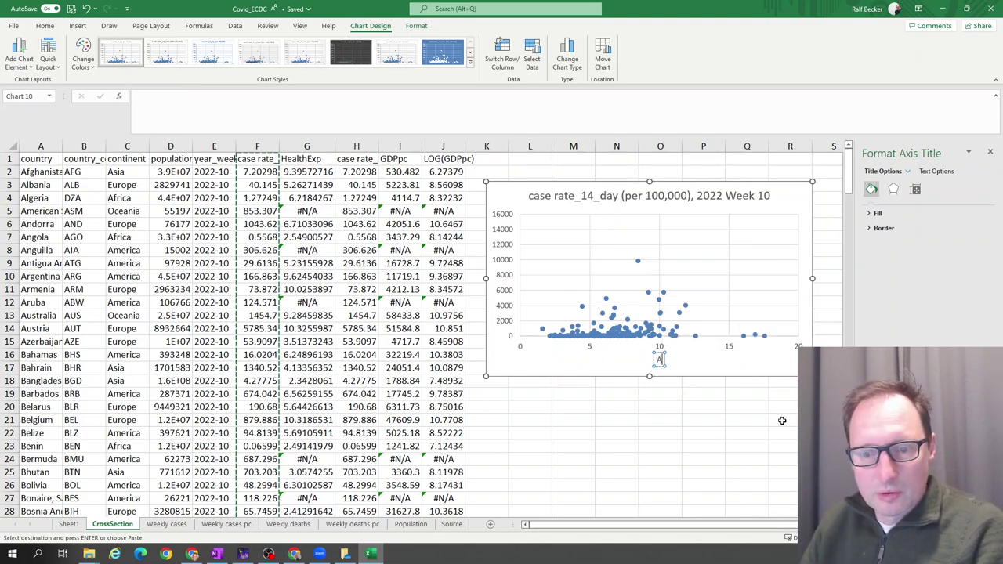
pyautogui.write('hea')
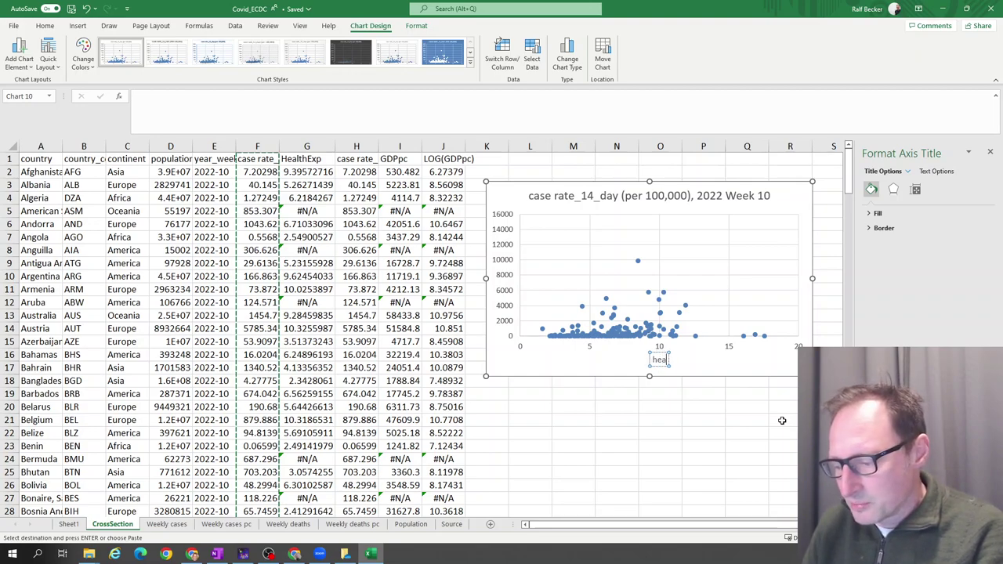
pyautogui.write('lth Ex')
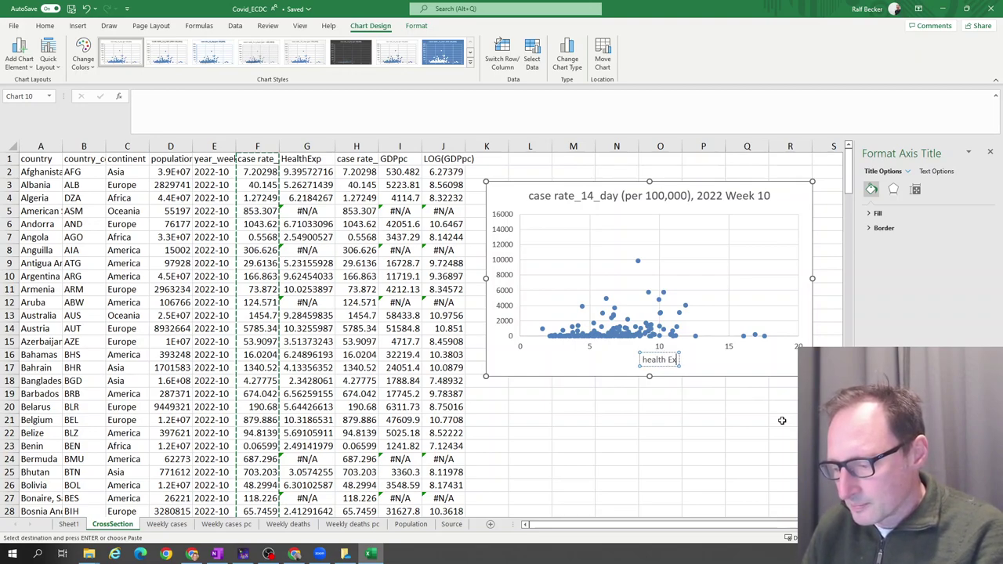
pyautogui.write('penditure')
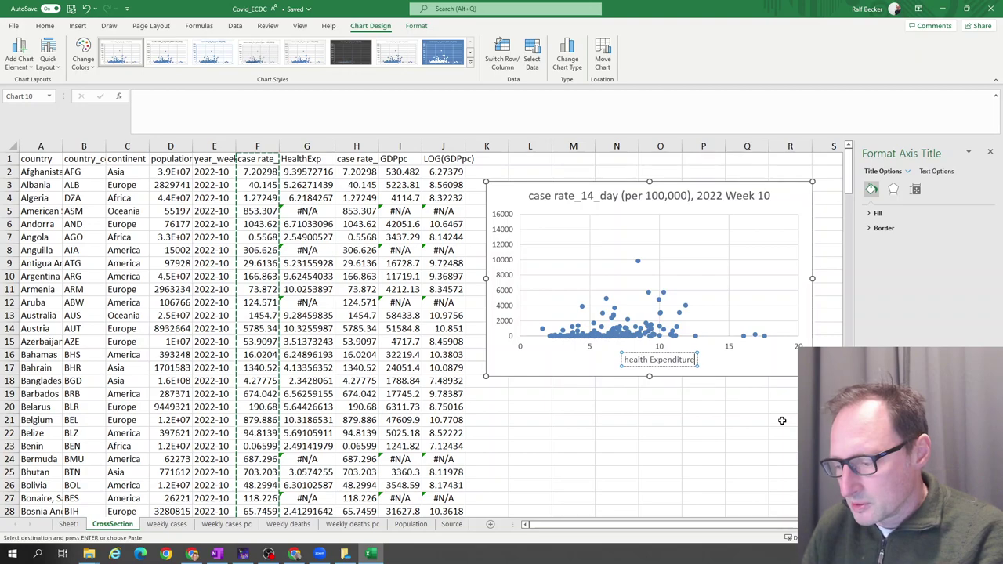
pyautogui.write(' (In %')
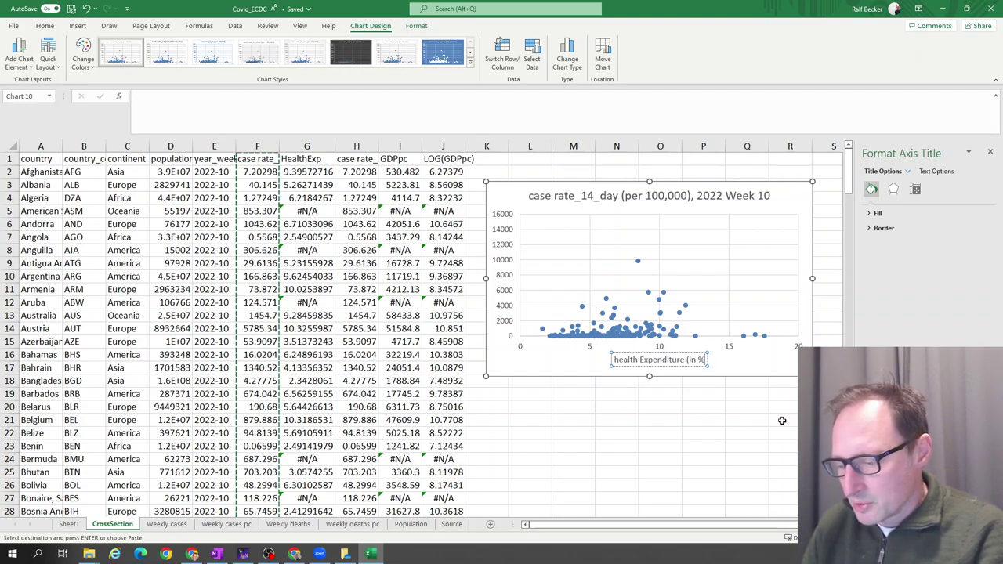
pyautogui.write(' of GDP)')
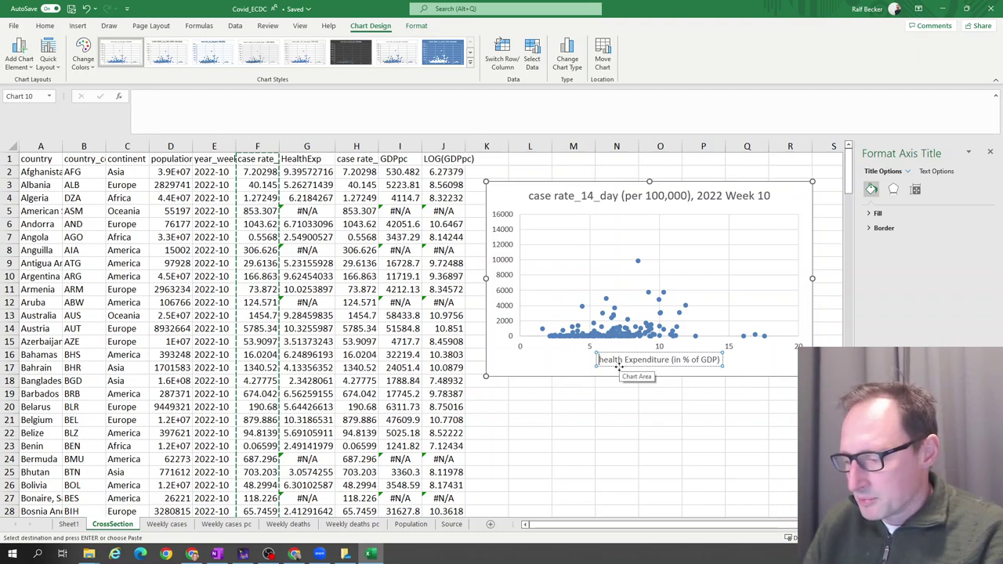
pyautogui.press('Delete')
pyautogui.write('H')
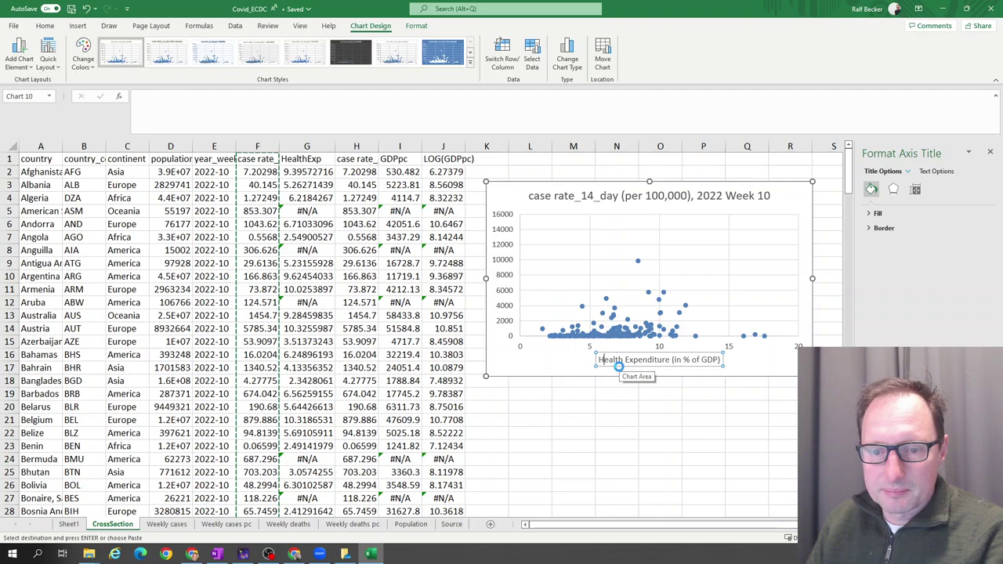
pyautogui.hotkey('ctrl', 'v')
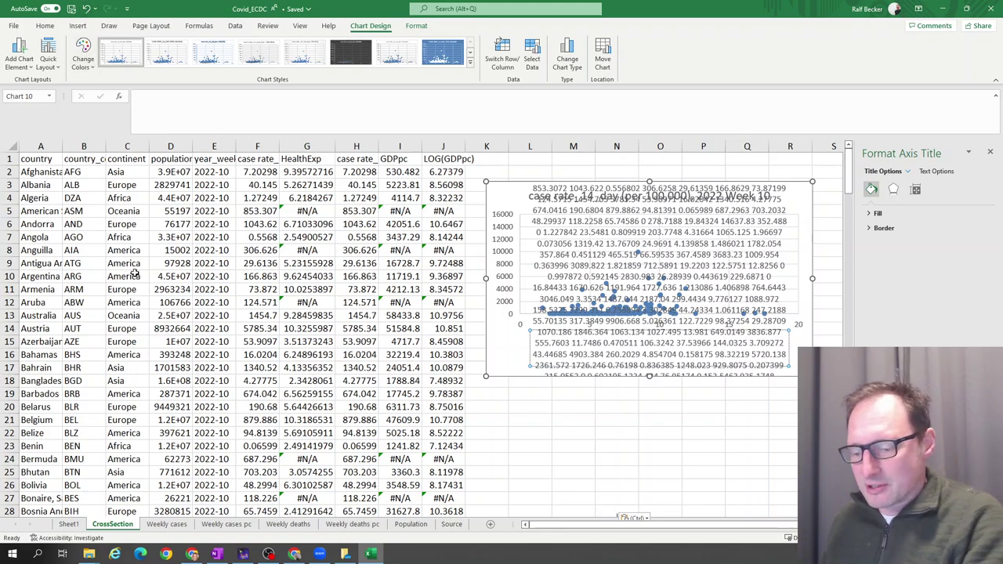
# Step: Undo the pasted case-rate numbers, leaving the axis title as Health Expenditure (in % of GDP)
pyautogui.hotkey('ctrl', 'z')
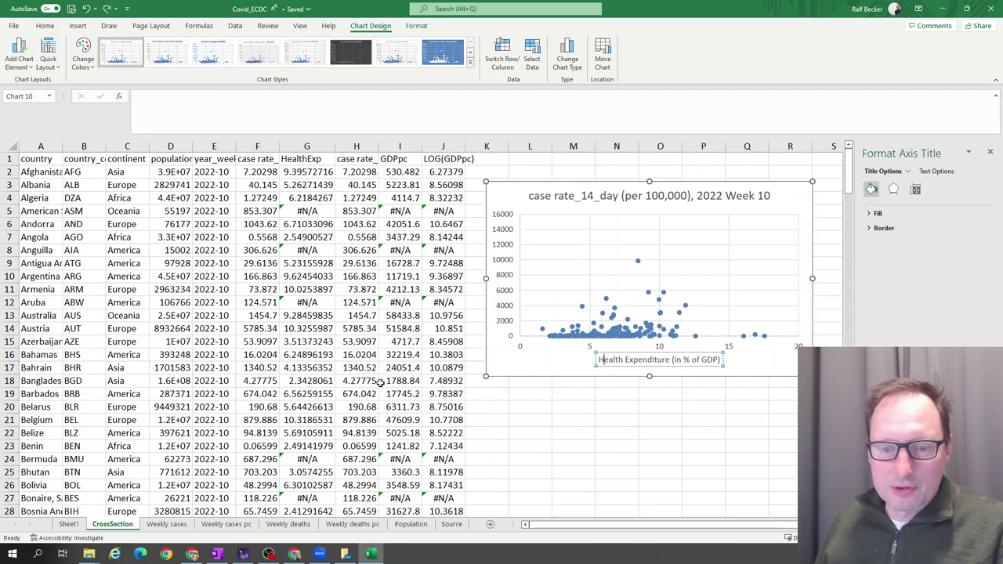
pyautogui.click(620, 392)
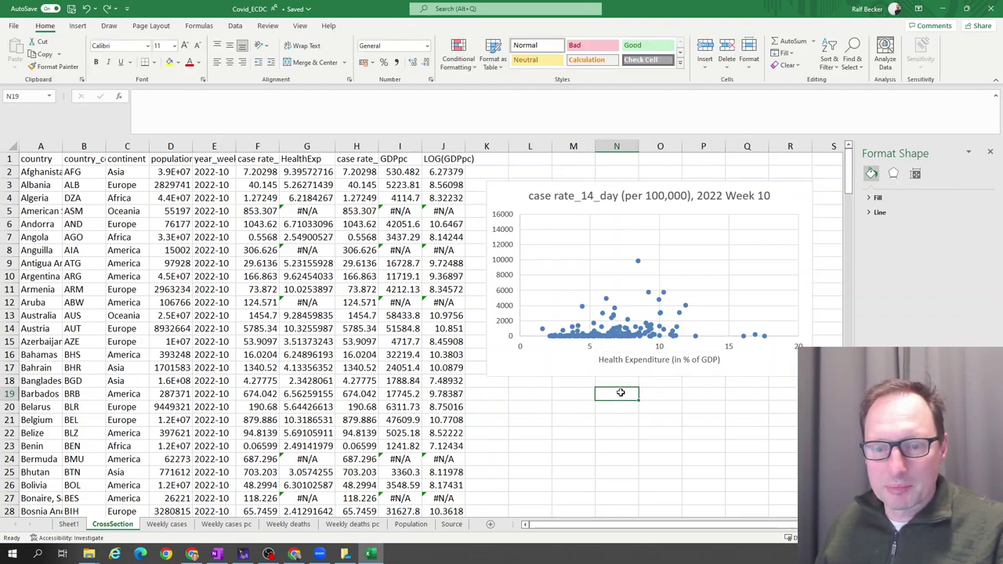
pyautogui.click(523, 372)
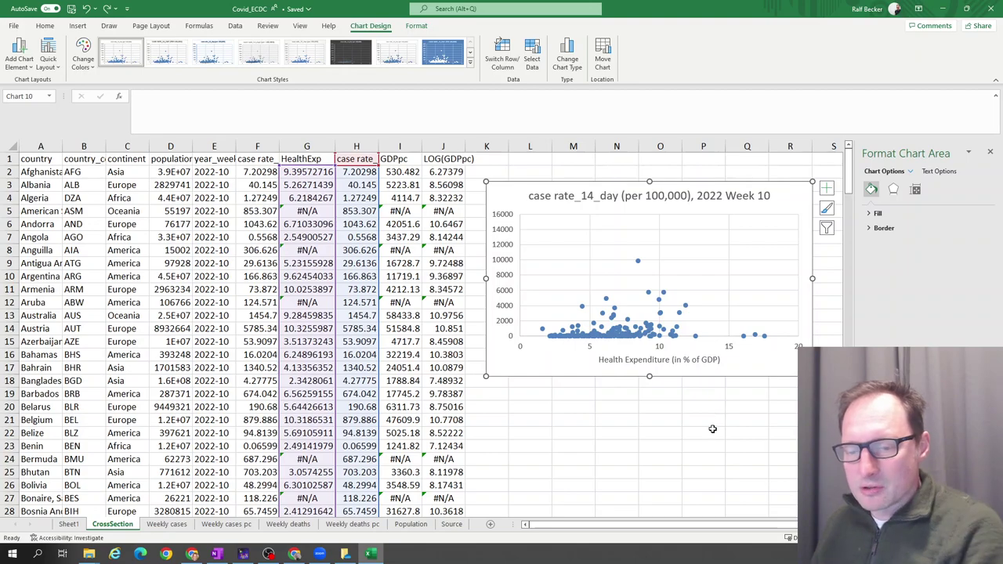
# Step: Insert a blank column before the LOG(GDPpc) column
pyautogui.click(597, 457)
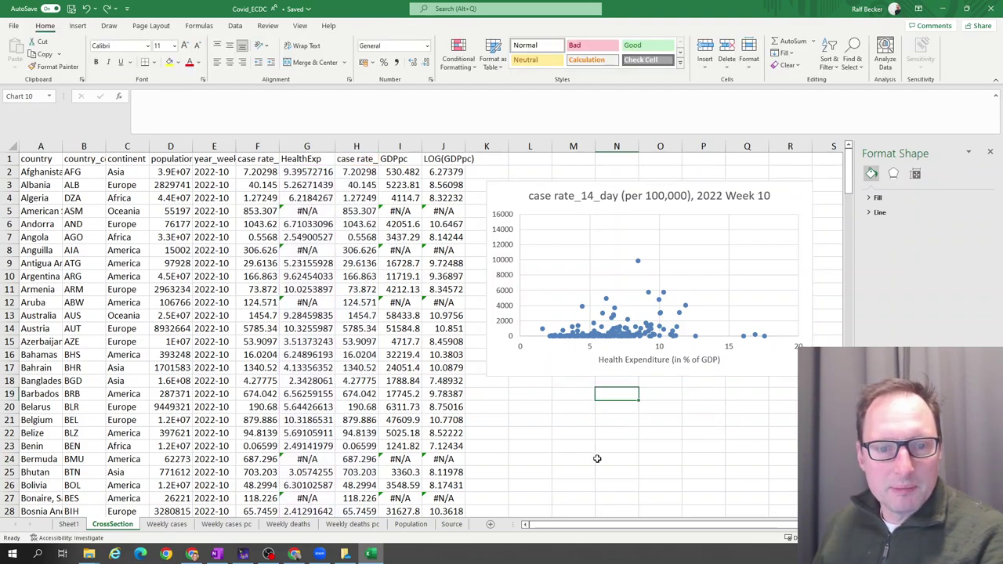
pyautogui.click(538, 443)
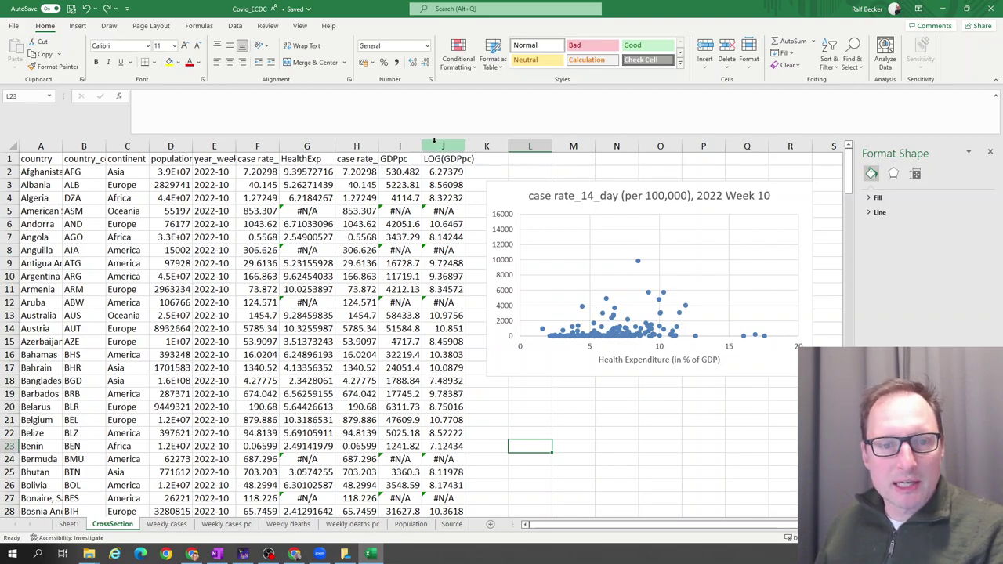
pyautogui.click(400, 159)
pyautogui.hotkey('ctrl', 'shift', 'Down')
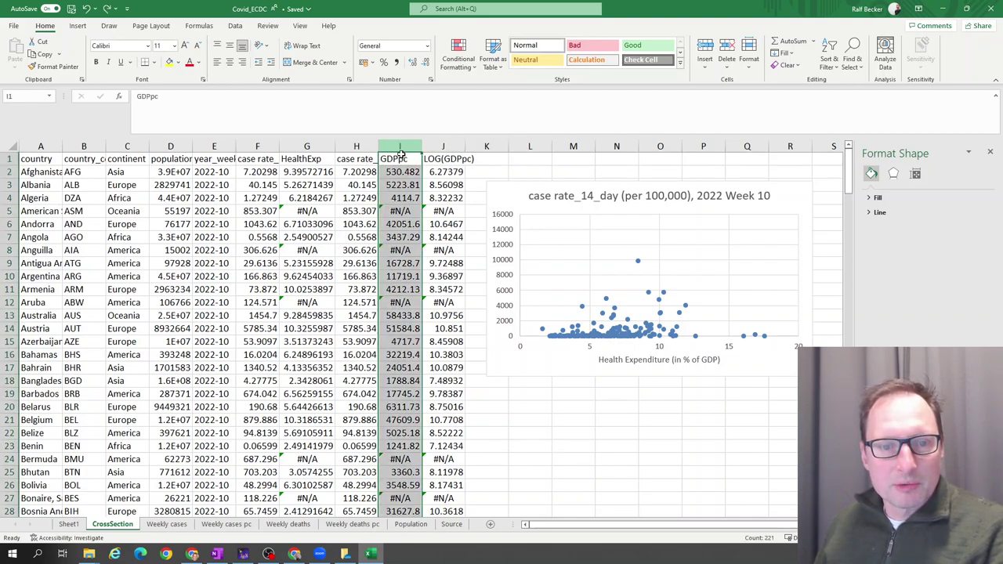
pyautogui.click(443, 159)
pyautogui.hotkey('ctrl', 'shift', 'Down')
pyautogui.click(704, 49)
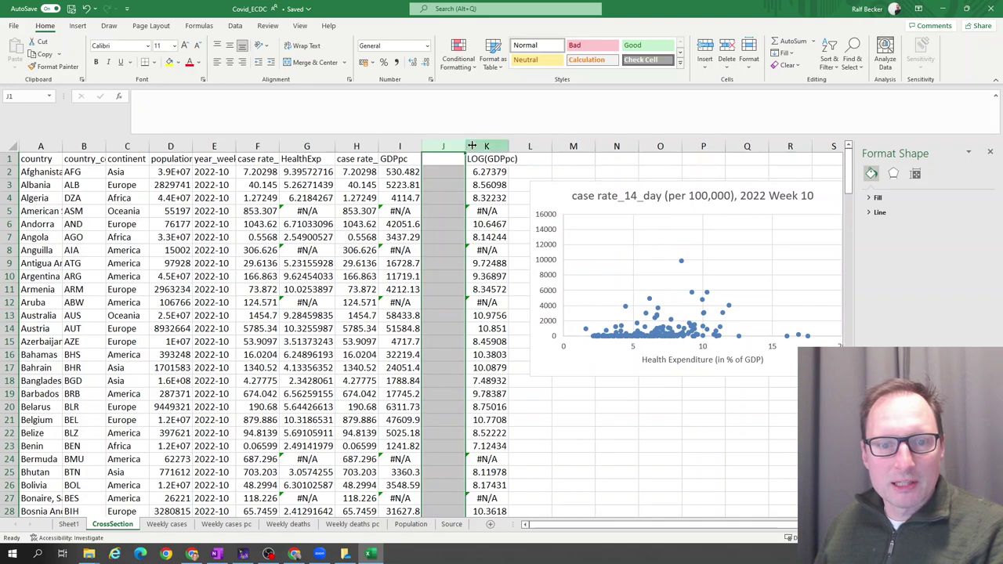
# Step: Move the case rate copy from column H into column J and delete the emptied column H
pyautogui.click(357, 146)
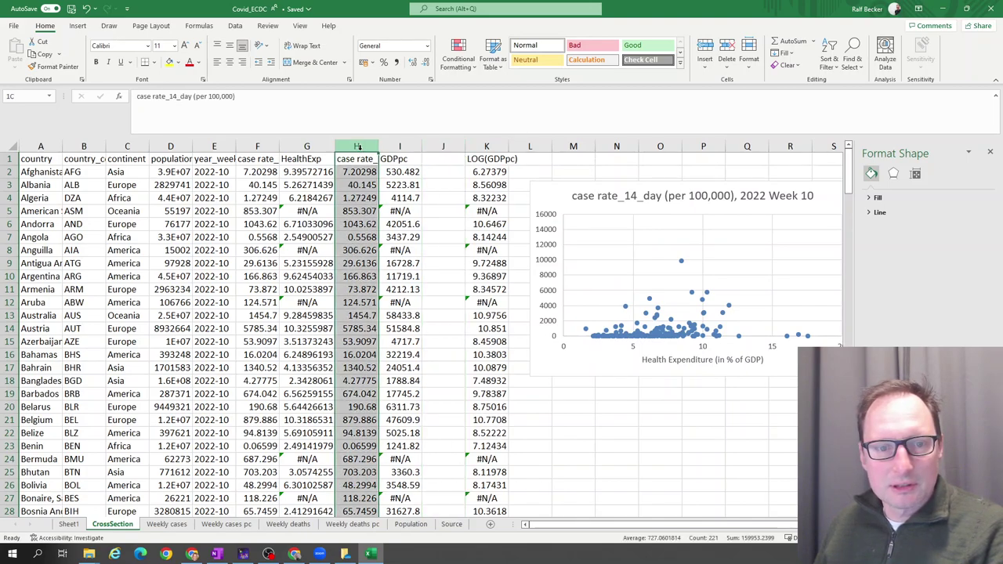
pyautogui.hotkey('ctrl', 'c')
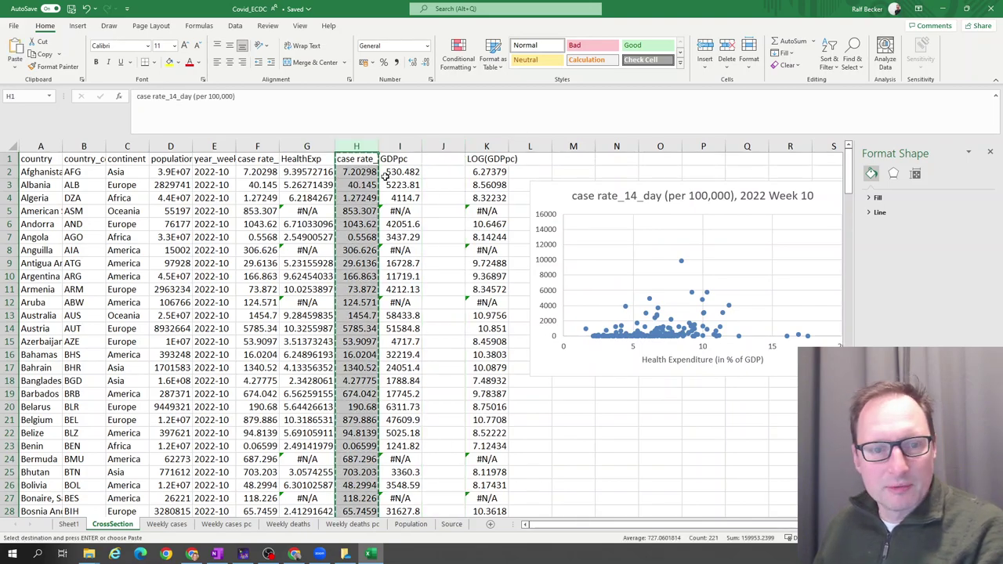
pyautogui.click(430, 158)
pyautogui.hotkey('ctrl', 'v')
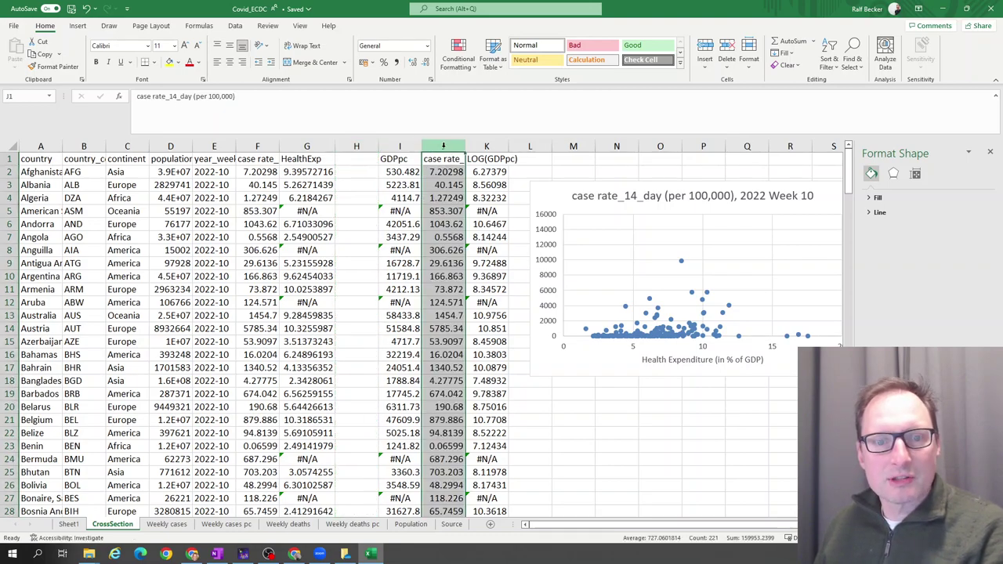
pyautogui.click(365, 147)
pyautogui.click(727, 49)
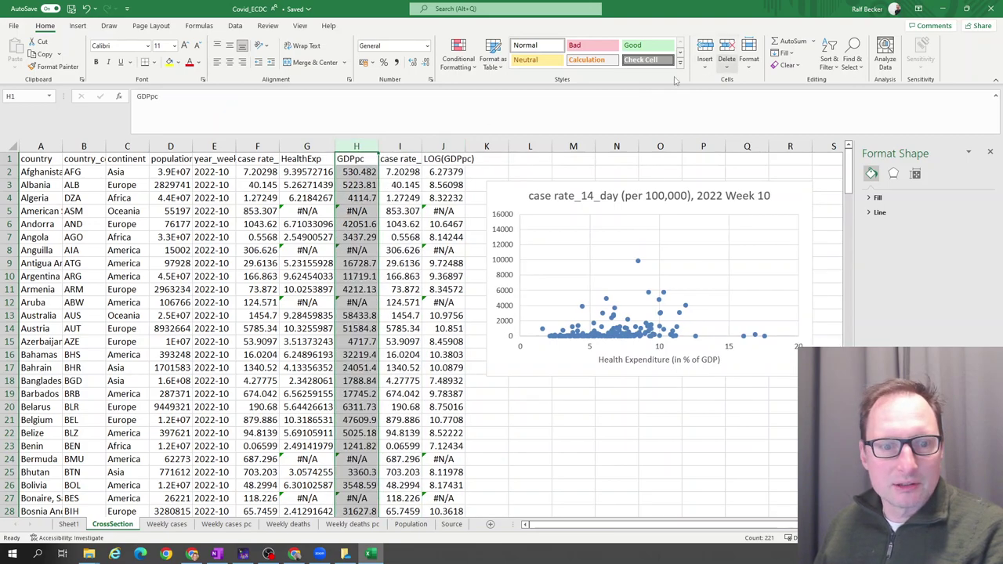
pyautogui.click(414, 249)
# Step: Select the adjacent GDPpc and case rate columns together
pyautogui.moveTo(373, 146); pyautogui.dragTo(396, 146)
pyautogui.click(505, 409)
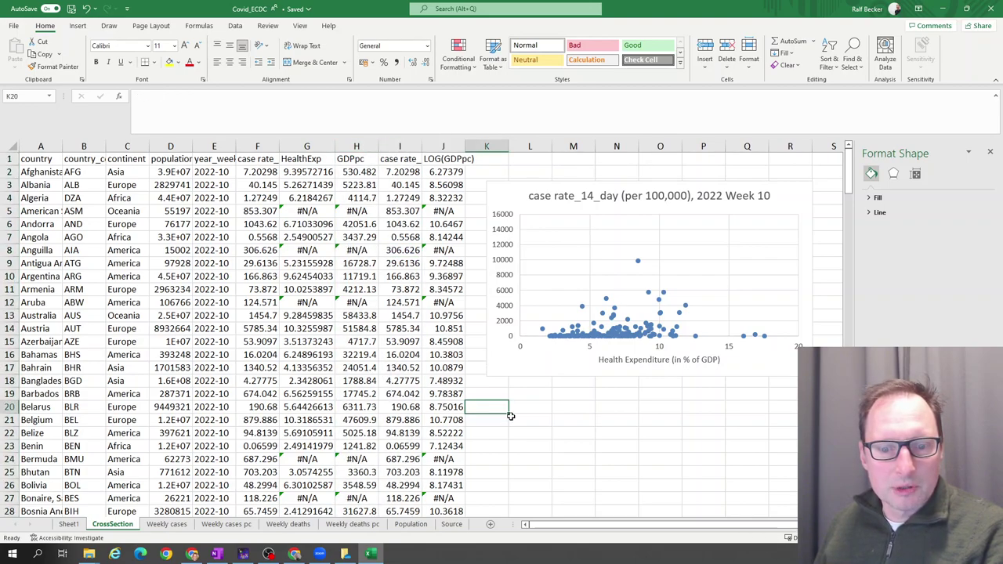
pyautogui.click(517, 408)
pyautogui.moveTo(355, 145); pyautogui.dragTo(398, 147)
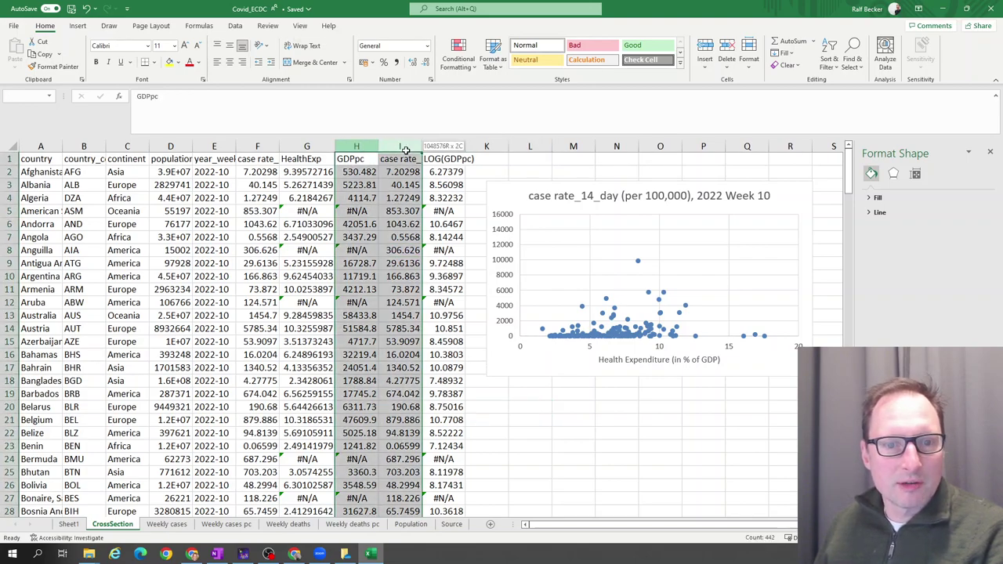
# Step: Insert a scatter chart of case rate versus GDPpc and place it below the HealthExp chart
pyautogui.click(77, 27)
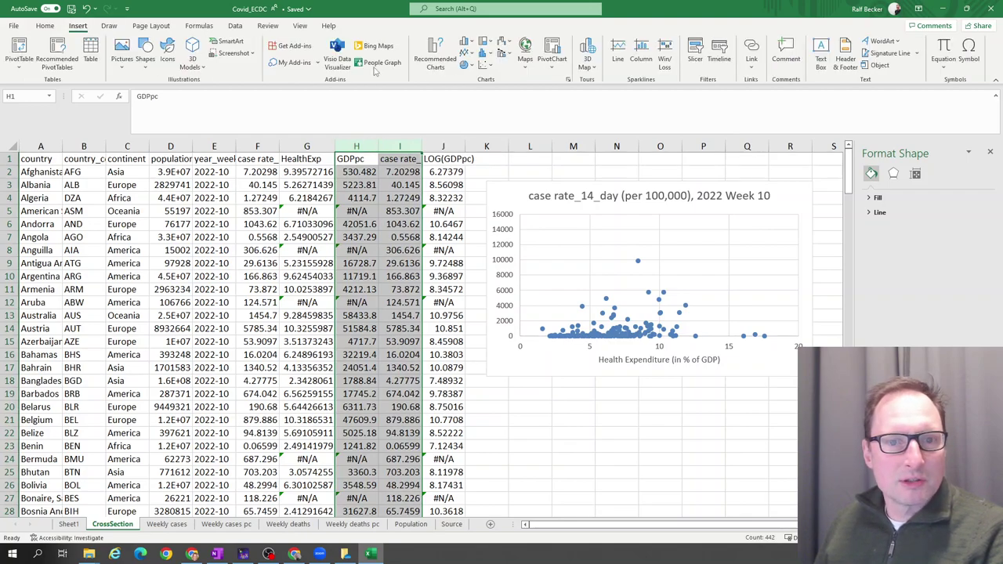
pyautogui.click(482, 67)
pyautogui.click(492, 90)
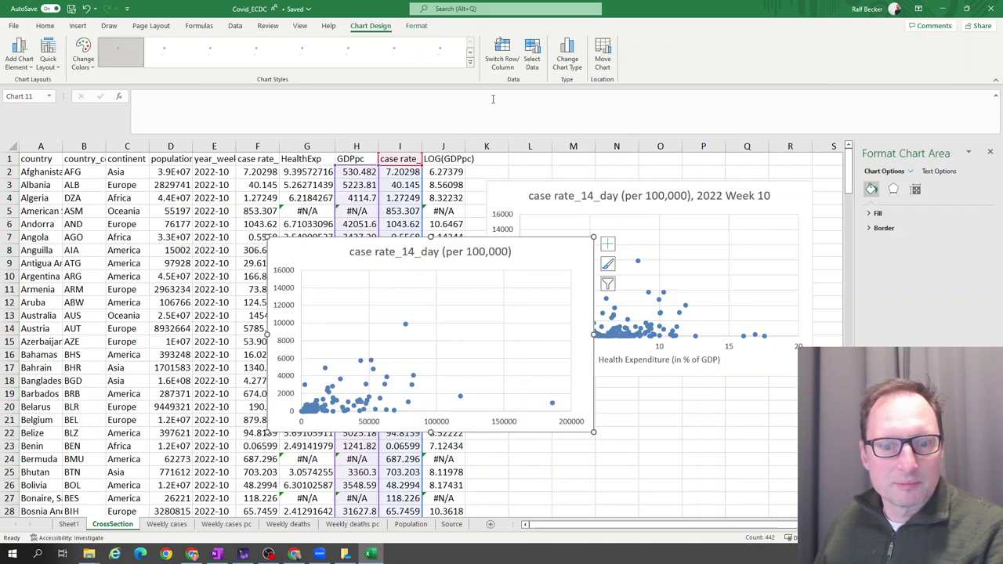
pyautogui.moveTo(576, 262); pyautogui.dragTo(803, 404)
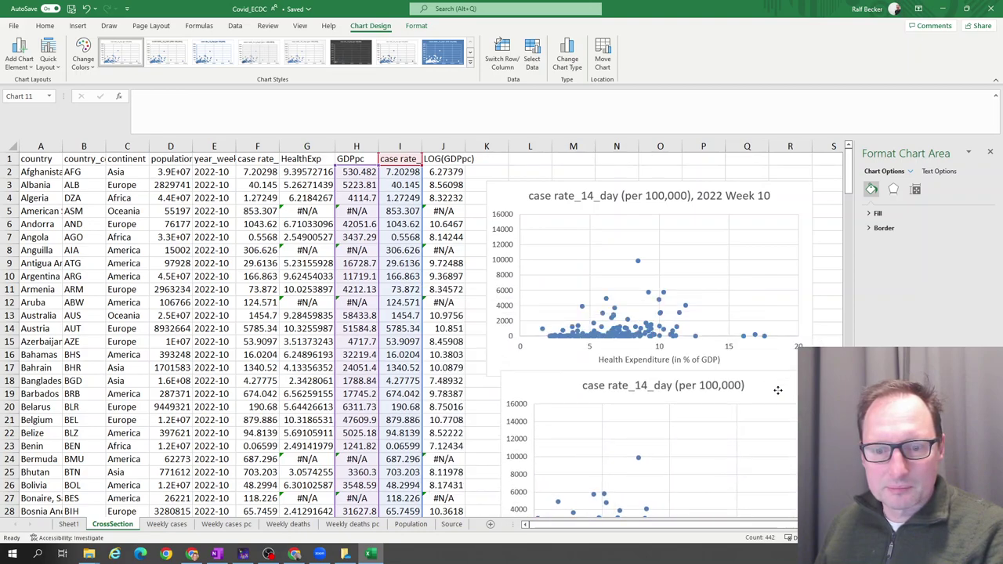
pyautogui.scroll(-4, 726, 299)
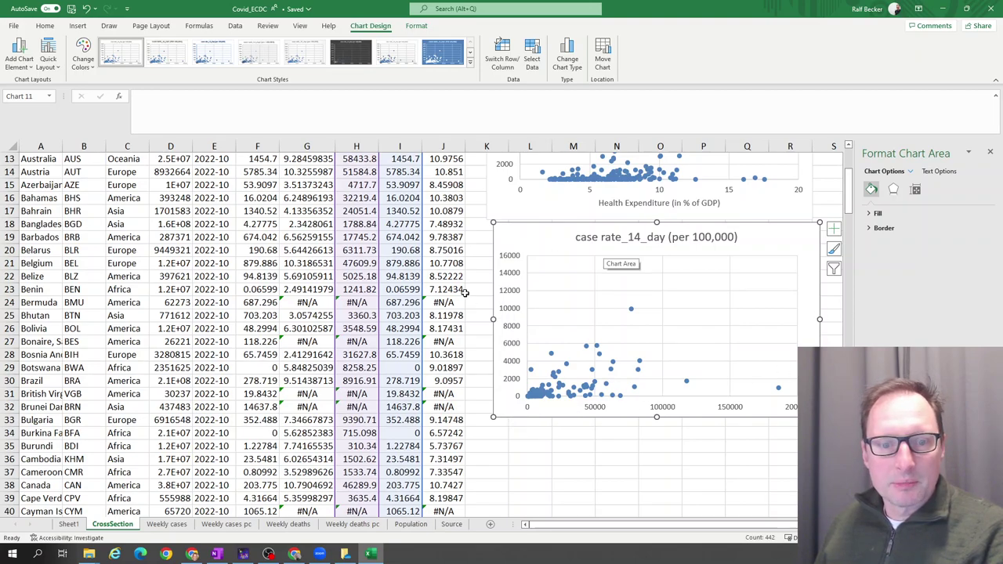
pyautogui.scroll(4, 465, 292)
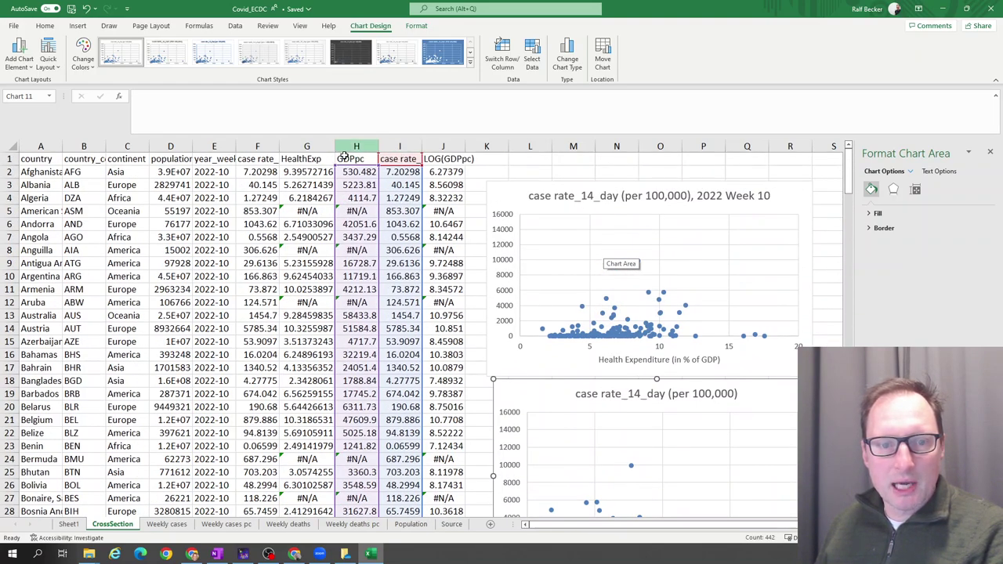
pyautogui.scroll(-3, 599, 449)
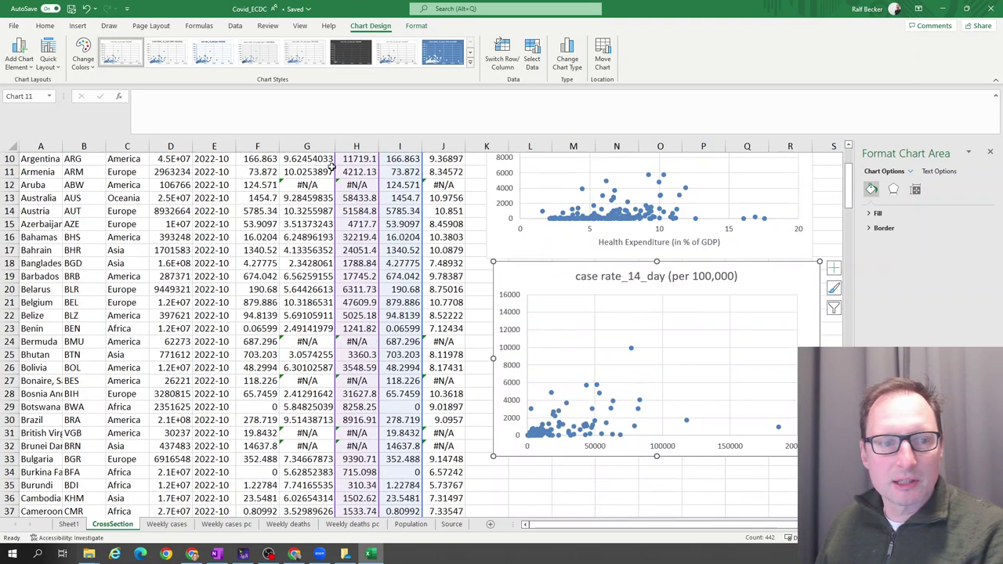
# Step: Add a primary horizontal axis title to the second chart and replace its placeholder with 'GDP pc'
pyautogui.click(19, 56)
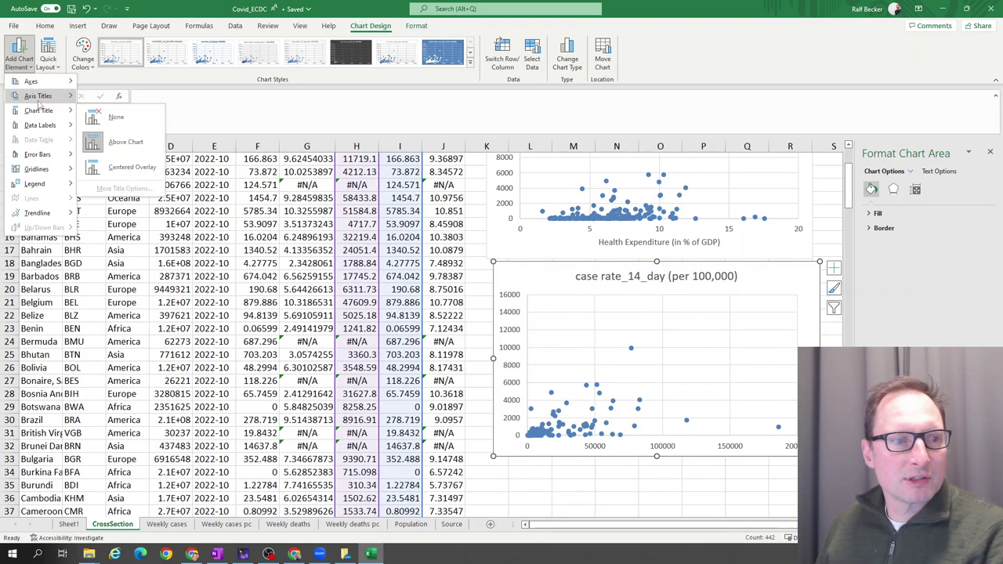
pyautogui.click(150, 109)
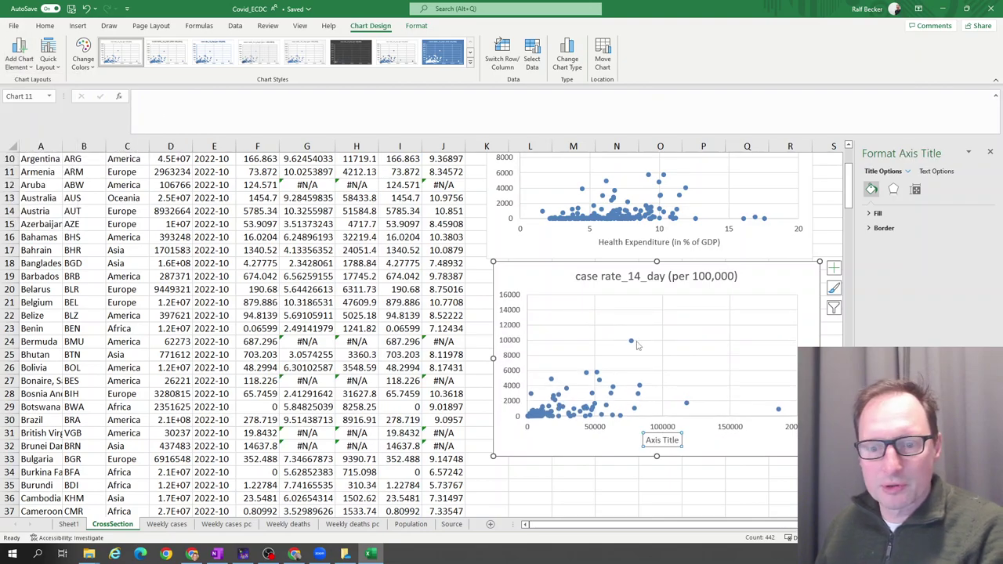
pyautogui.click(651, 437)
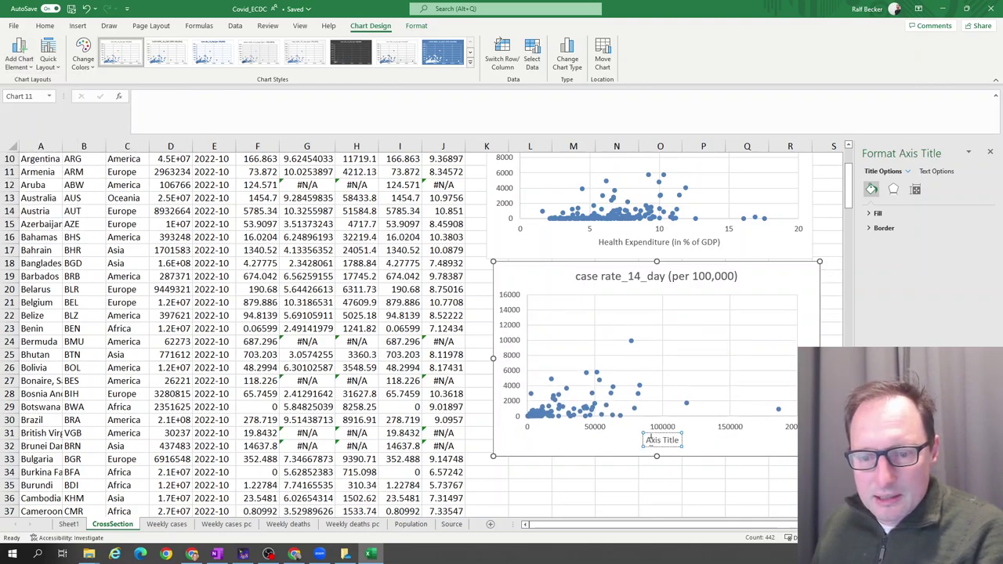
pyautogui.moveTo(647, 440); pyautogui.dragTo(679, 440)
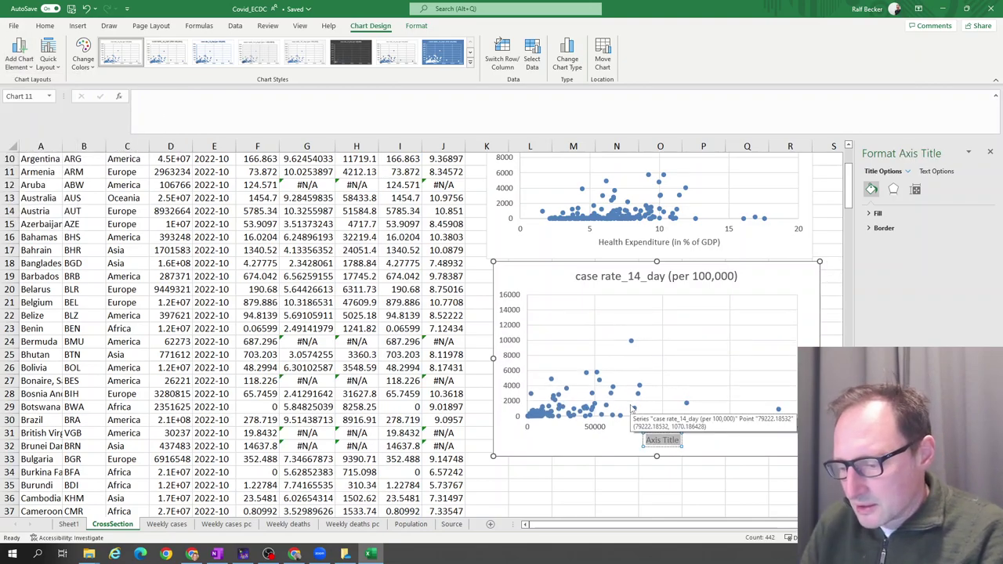
pyautogui.write('GDP p')
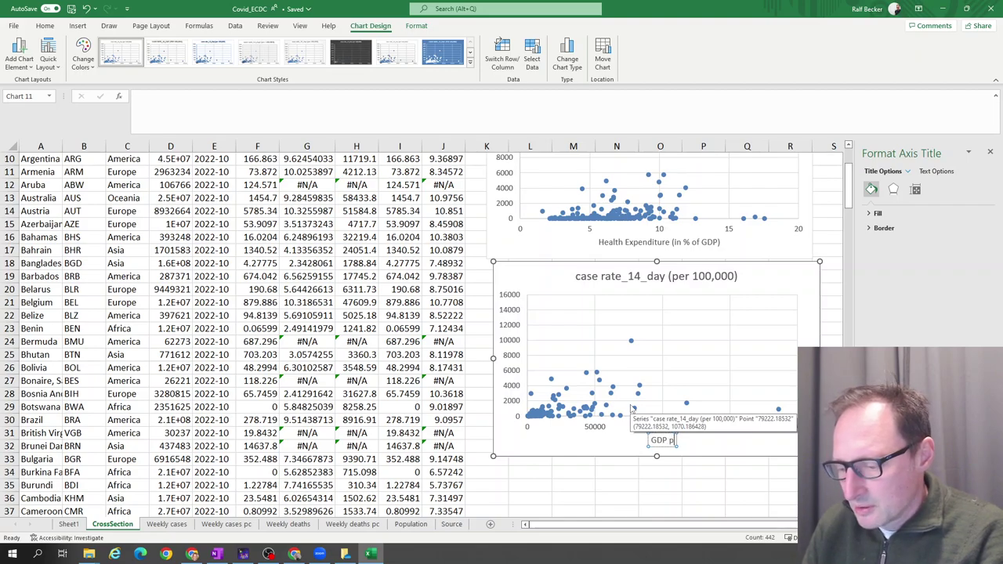
pyautogui.write('c')
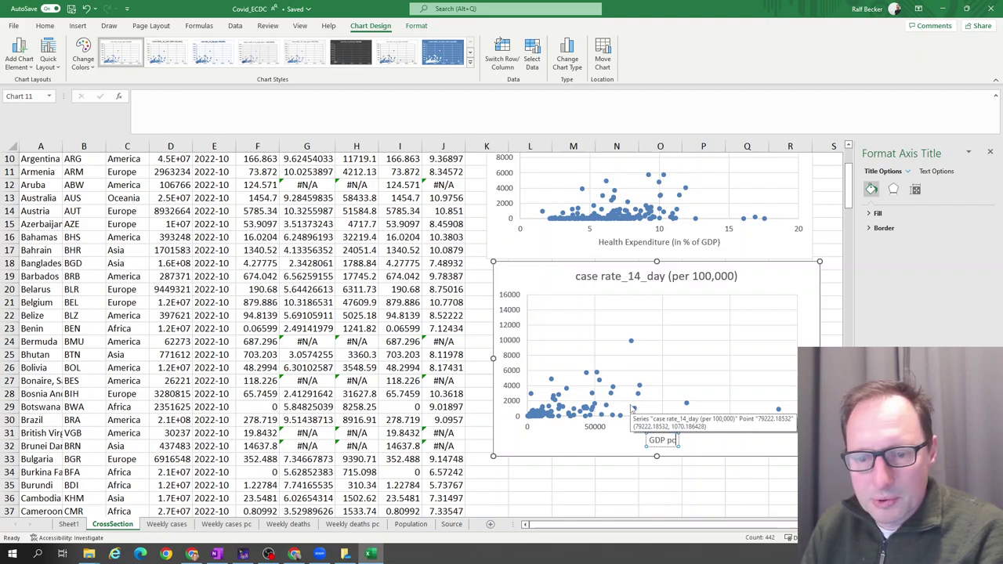
# Step: Append ', 2022 Week 10' to the GDP chart's title, matching the first chart
pyautogui.click(703, 452)
pyautogui.click(677, 475)
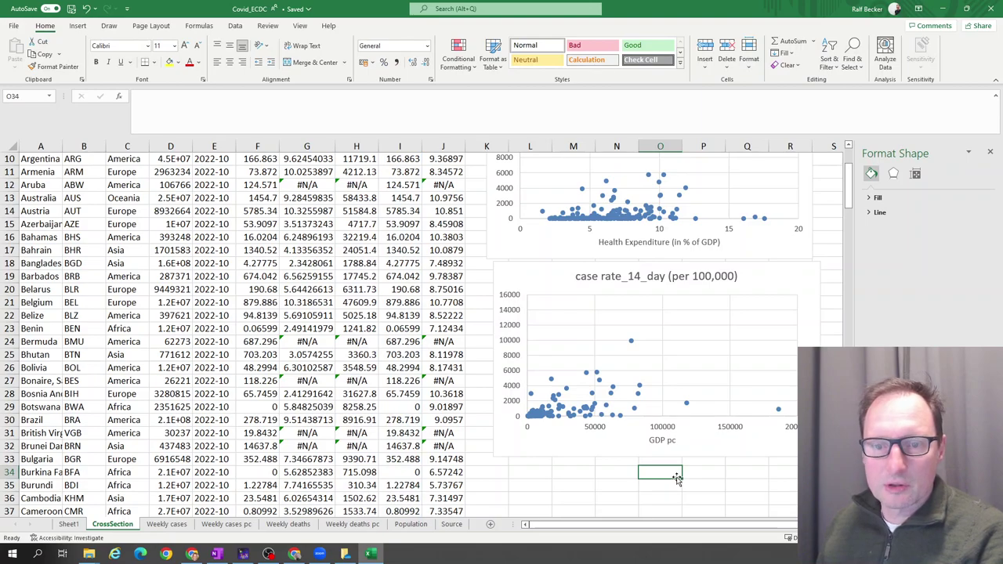
pyautogui.click(644, 277)
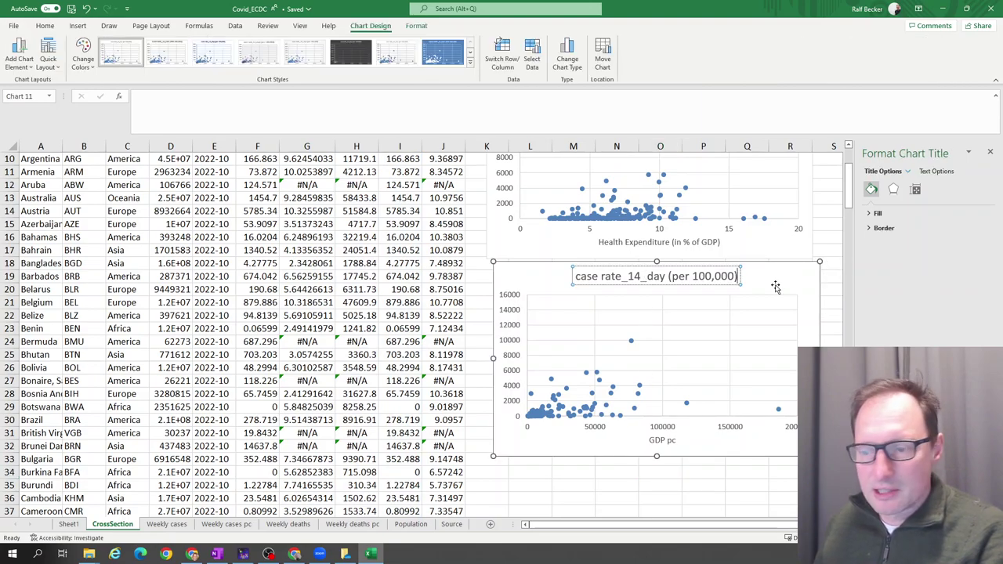
pyautogui.write(', 2022')
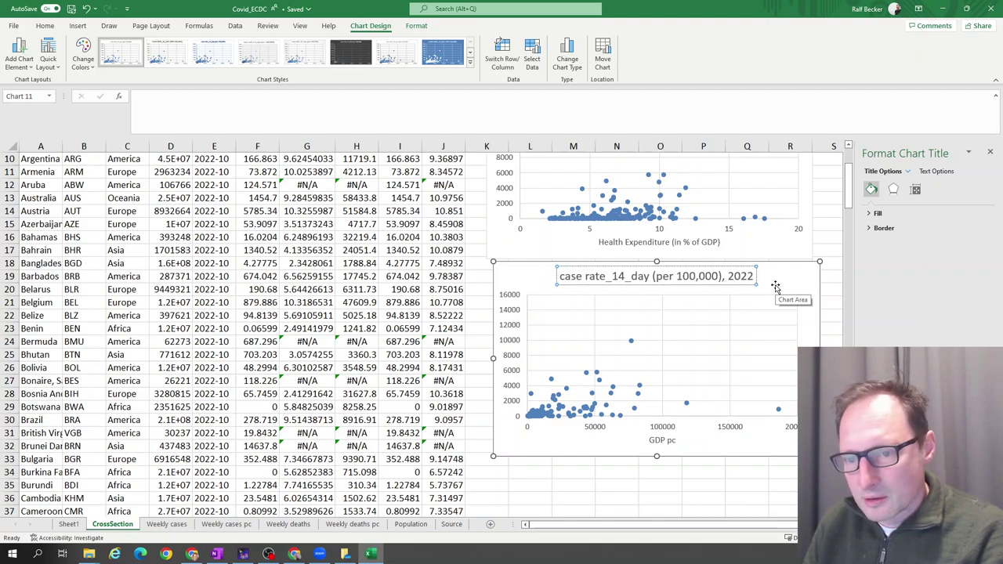
pyautogui.write(' Week 10')
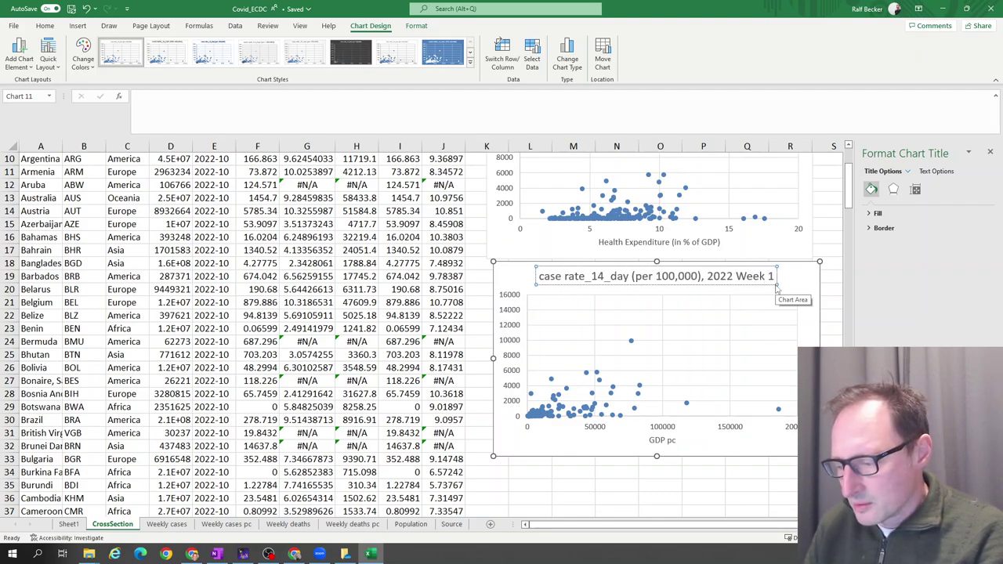
pyautogui.click(584, 482)
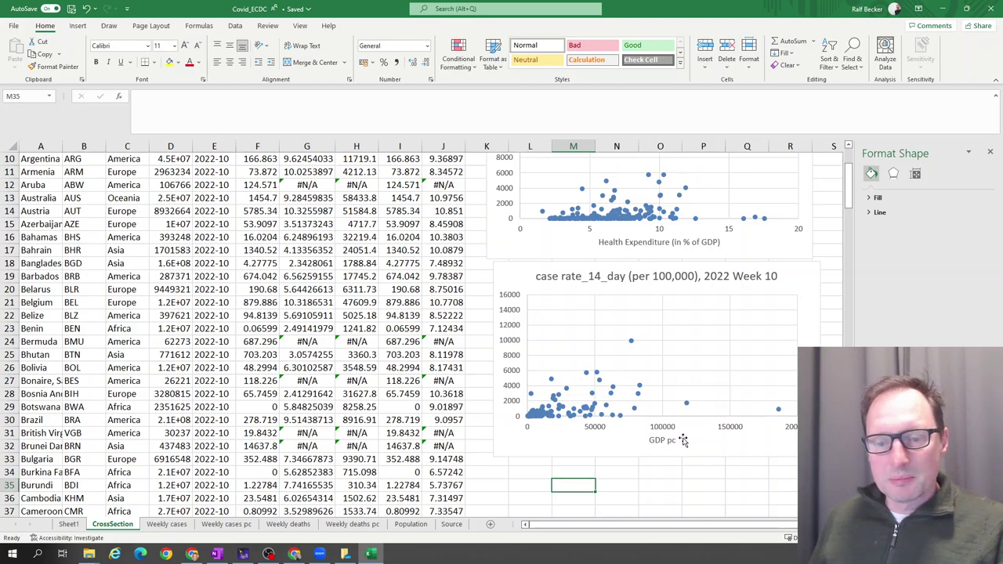
# Step: Inspect which cell the formula in J2 references, leaving it unchanged
pyautogui.click(641, 470)
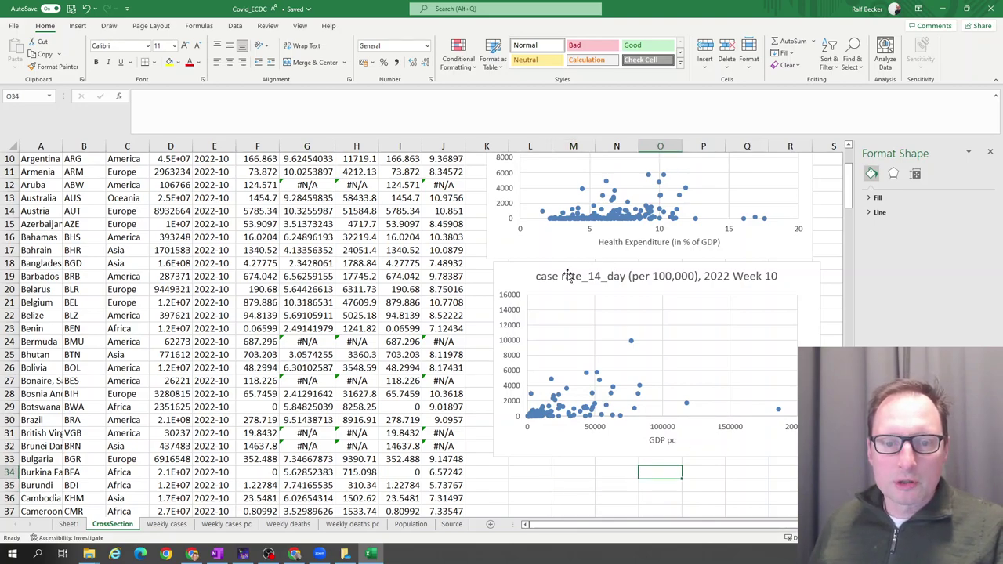
pyautogui.scroll(3, 455, 251)
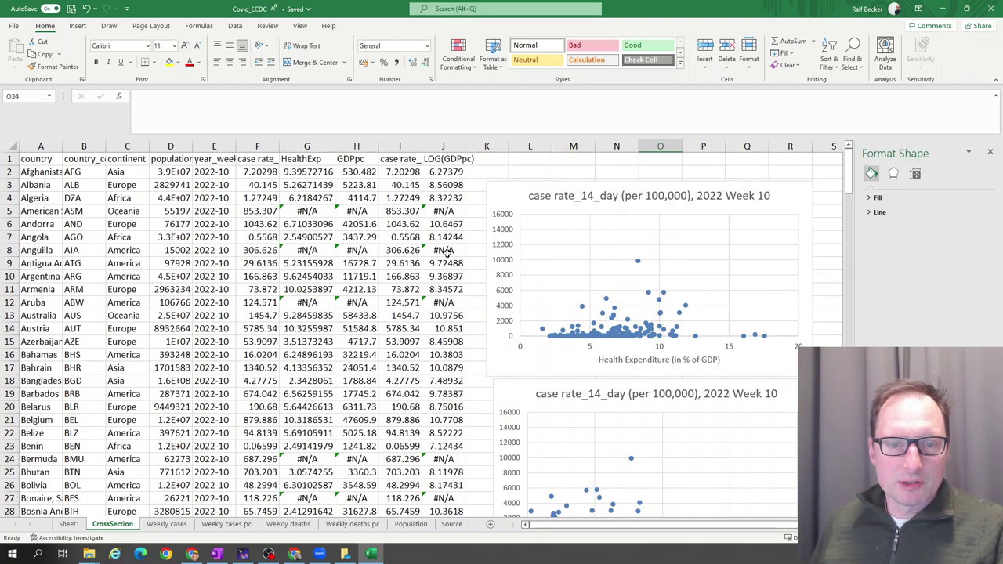
pyautogui.click(437, 172)
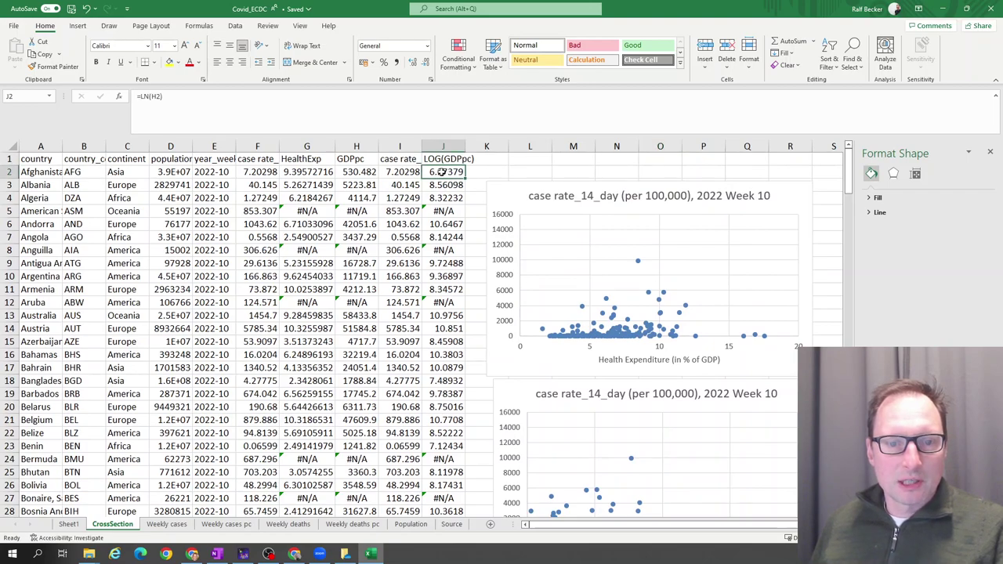
pyautogui.doubleClick(438, 171)
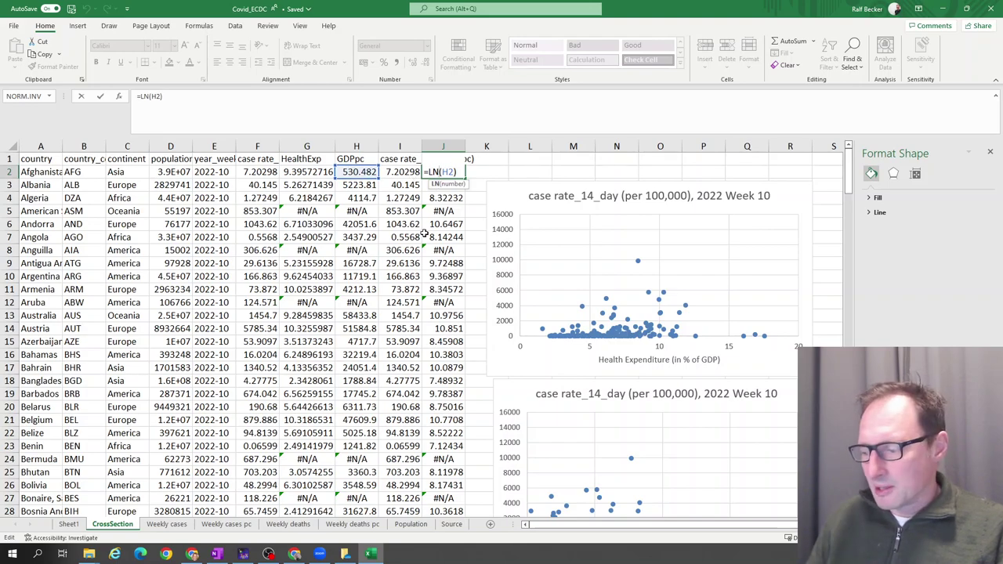
pyautogui.press('Return')
# Step: Move the case rate column from column I to column K
pyautogui.click(398, 146)
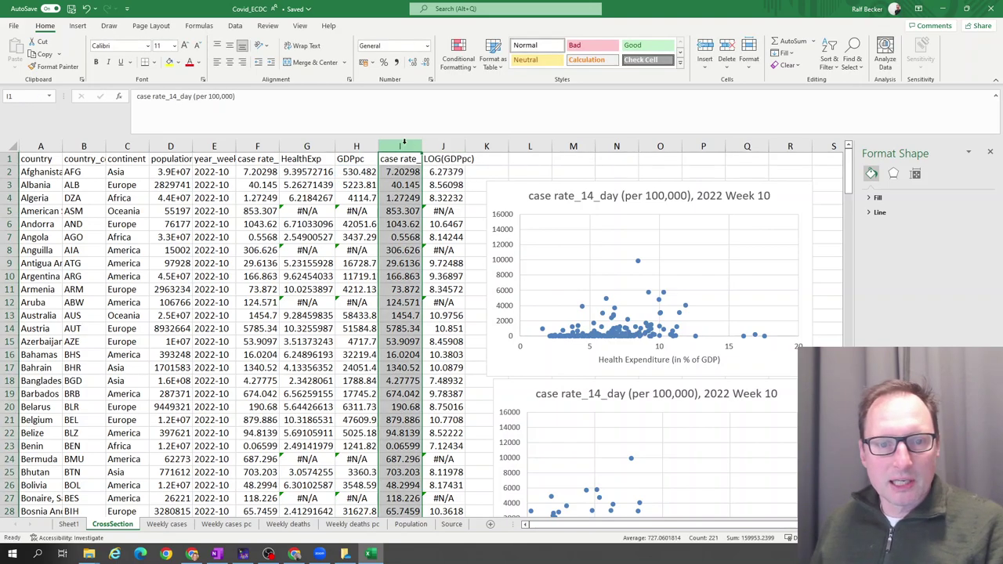
pyautogui.hotkey('ctrl', 'c')
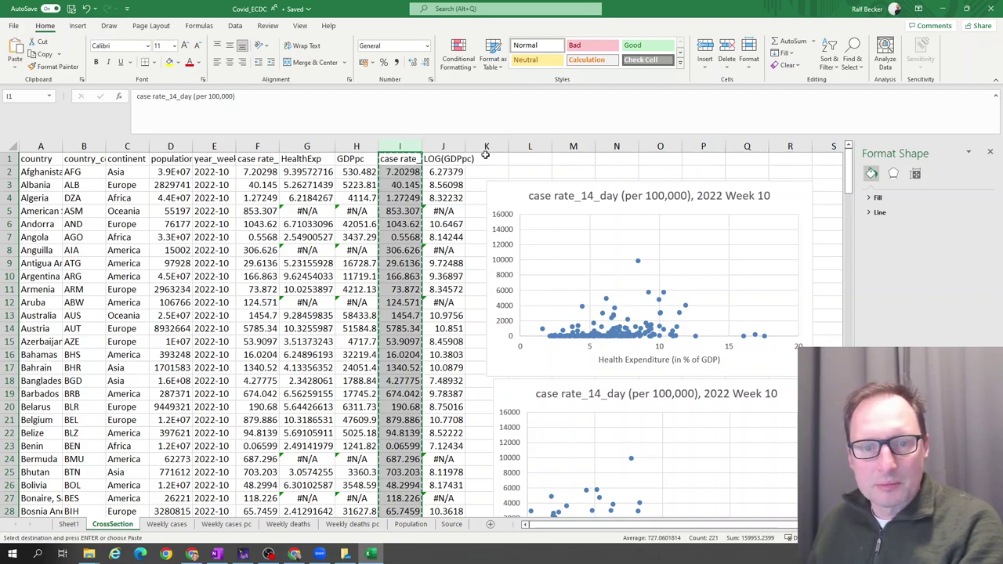
pyautogui.click(486, 147)
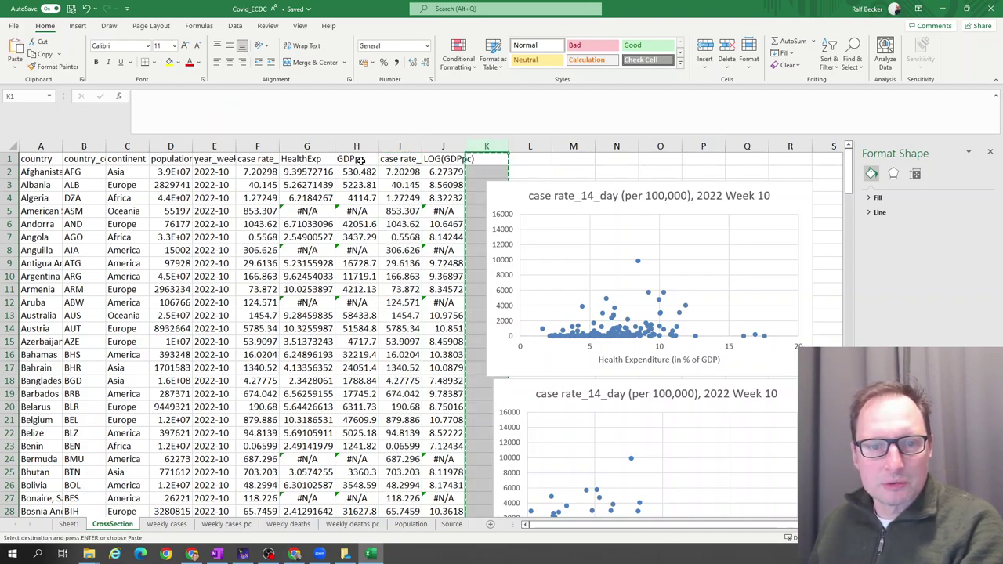
pyautogui.click(397, 146)
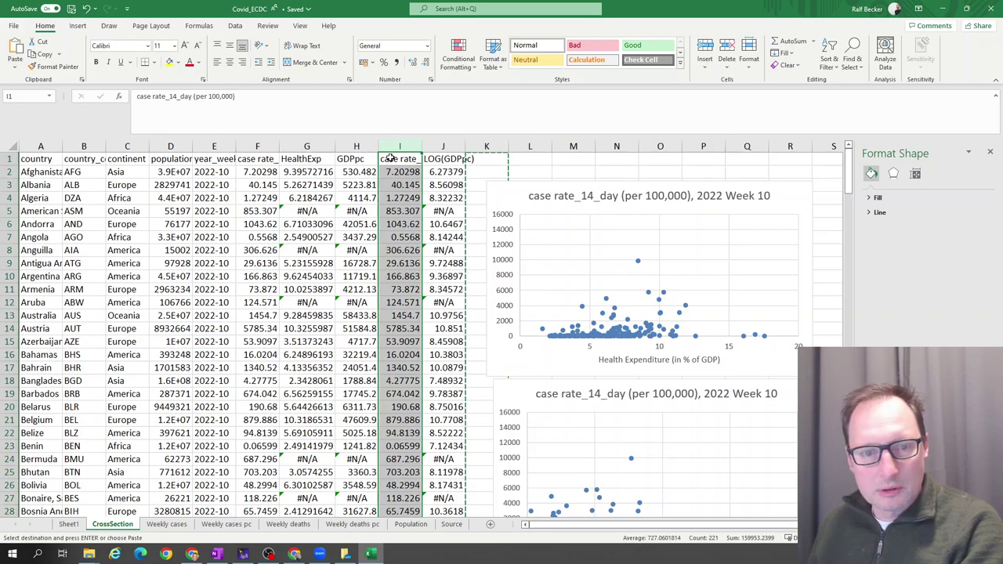
pyautogui.moveTo(398, 154); pyautogui.dragTo(478, 158)
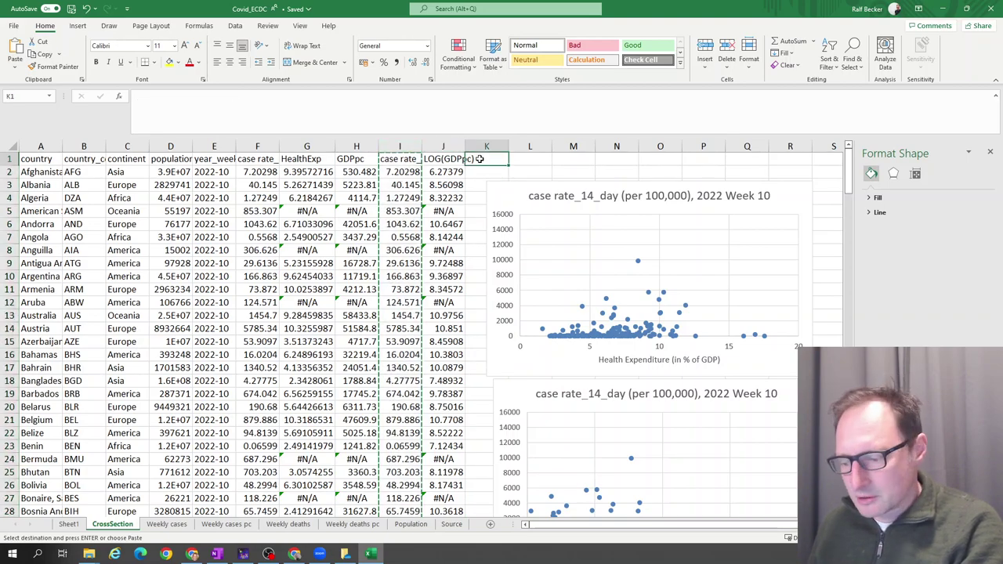
pyautogui.click(401, 185)
# Step: Delete the emptied column I and select columns I:J (LOG(GDPpc) and case rate)
pyautogui.click(400, 146)
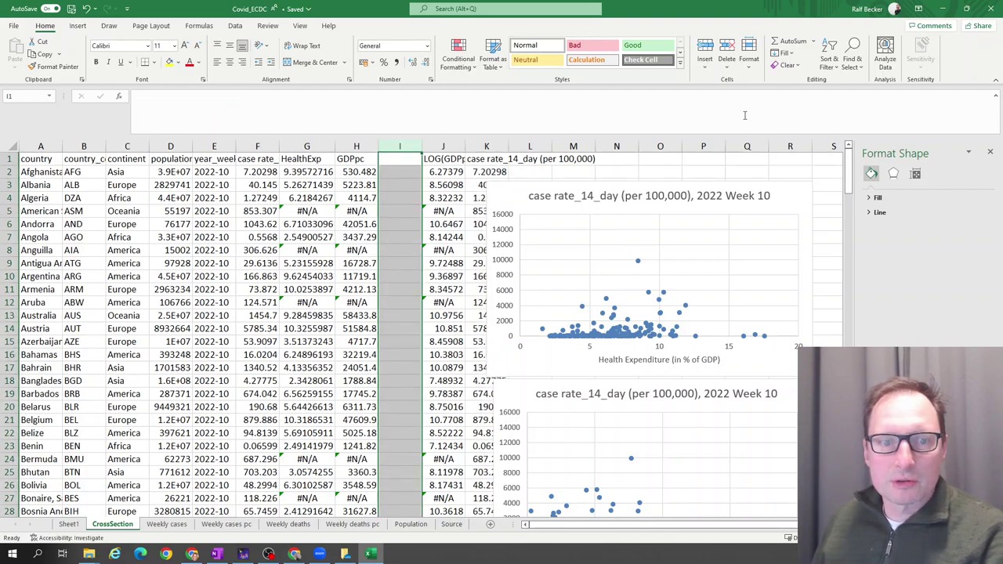
pyautogui.click(727, 49)
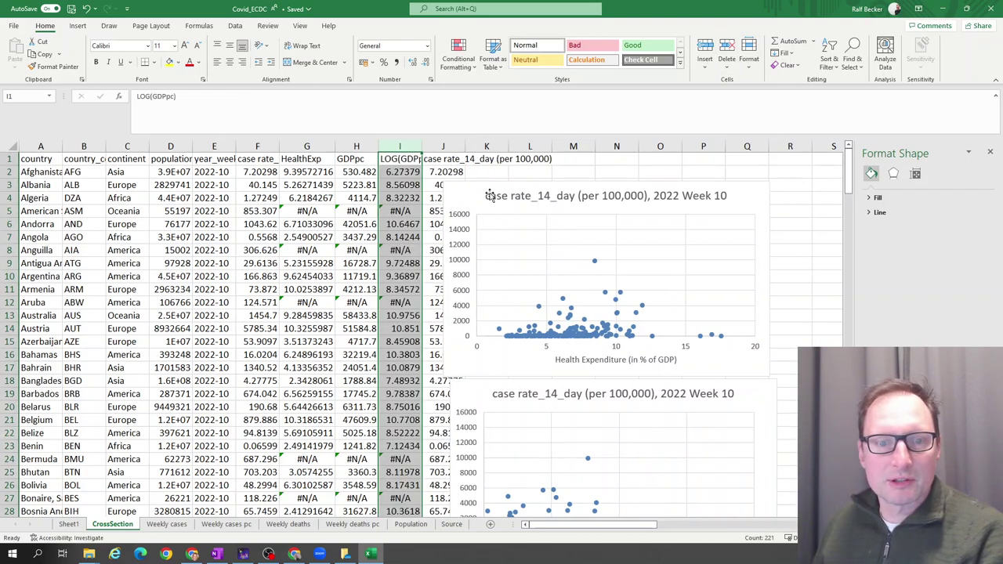
pyautogui.moveTo(401, 146); pyautogui.dragTo(443, 145)
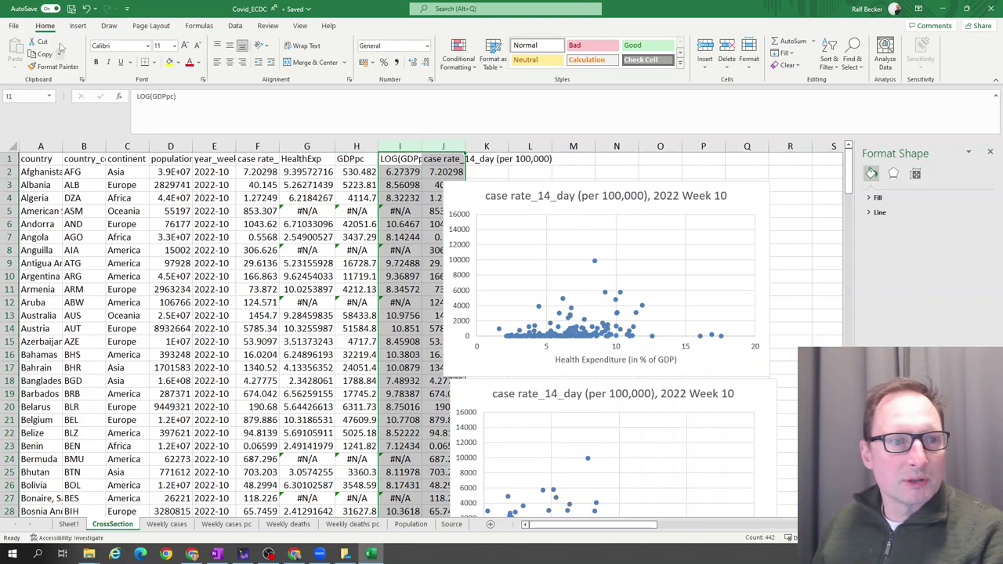
# Step: Insert a markers-only scatter chart from columns I:J and drag it below the GDP pc chart
pyautogui.click(78, 26)
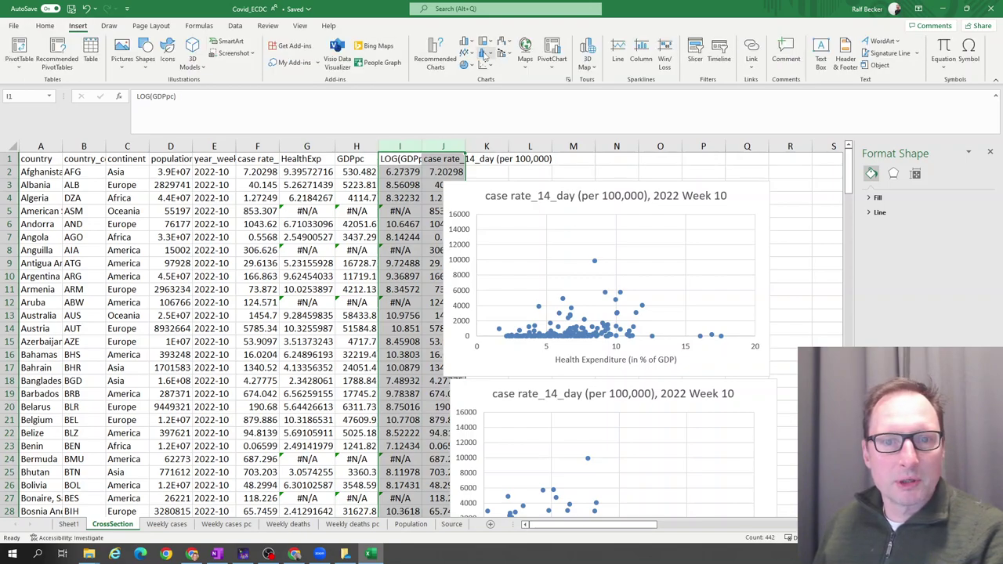
pyautogui.click(484, 65)
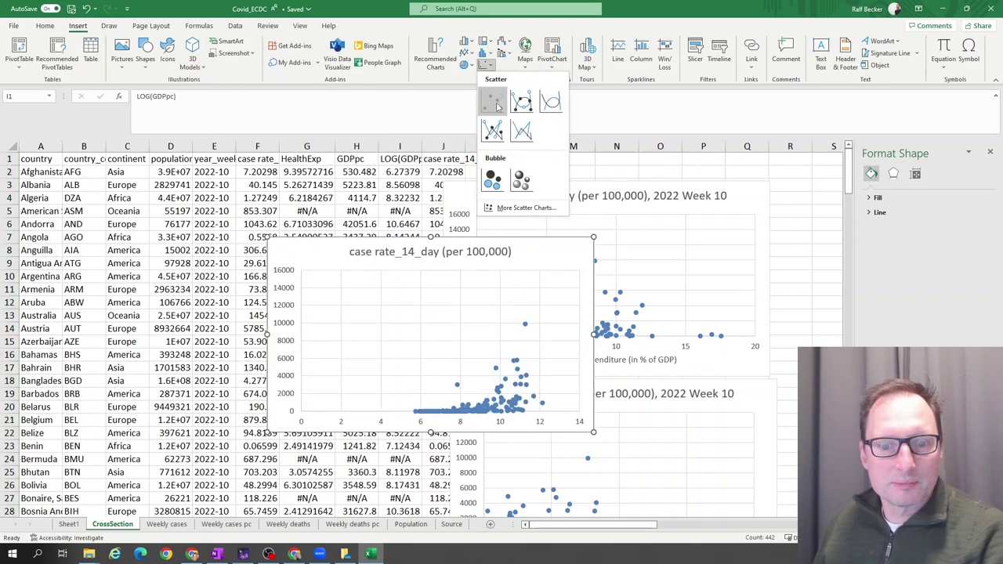
pyautogui.click(492, 101)
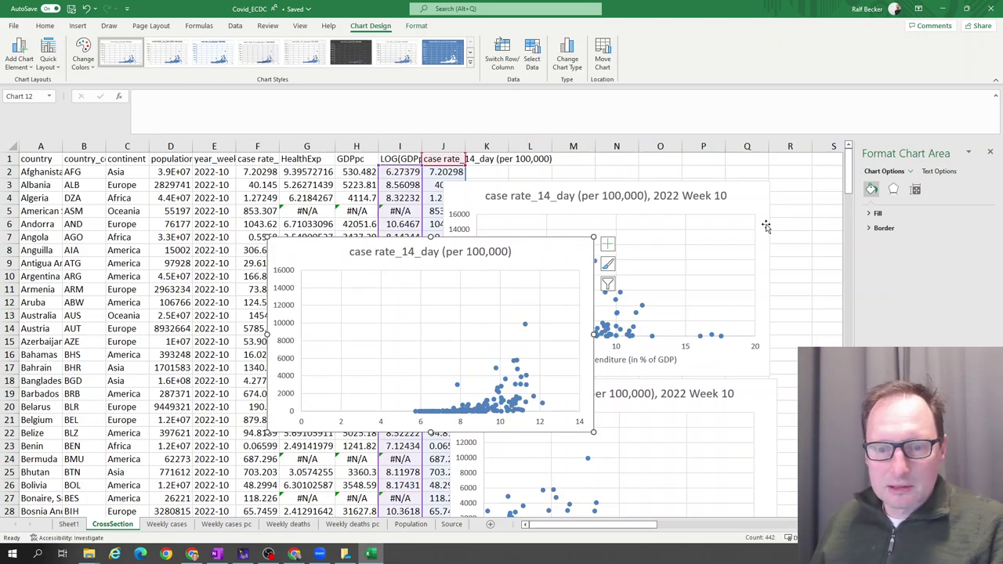
pyautogui.scroll(-3, 544, 245)
pyautogui.scroll(2, 586, 228)
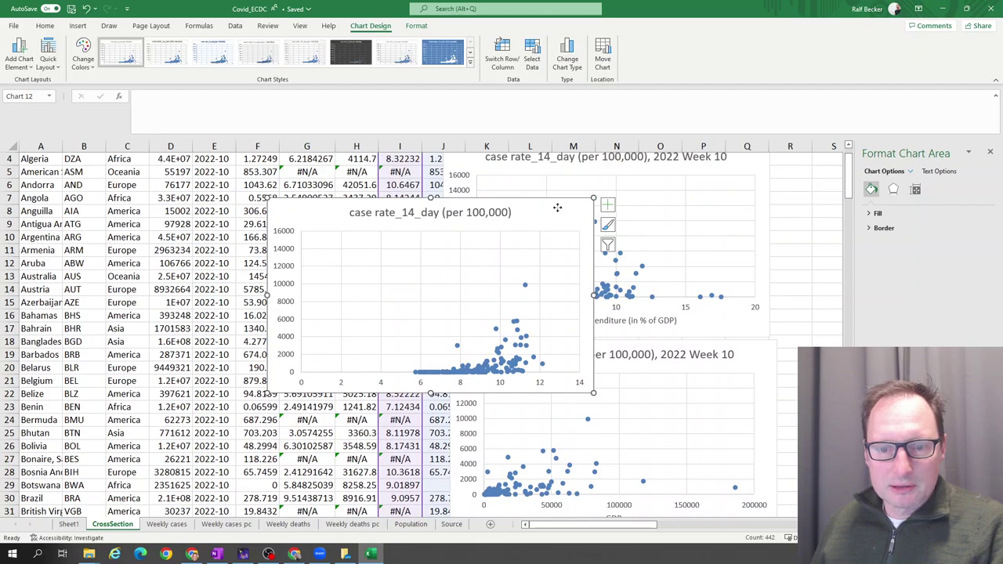
pyautogui.moveTo(586, 227); pyautogui.dragTo(770, 416)
pyautogui.scroll(-5, 744, 356)
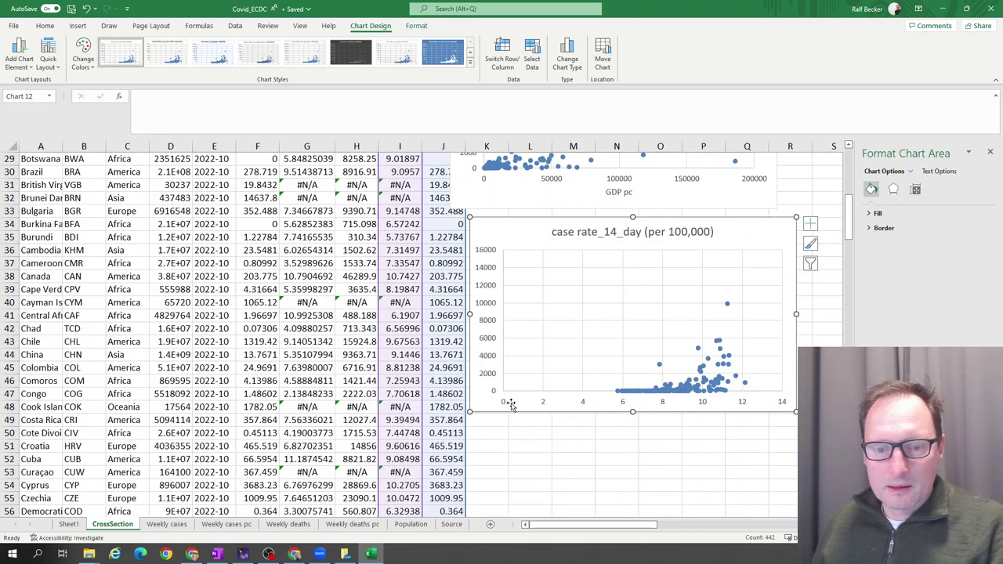
# Step: Add a primary horizontal axis title reading 'log GDP pc' to the third chart
pyautogui.click(19, 55)
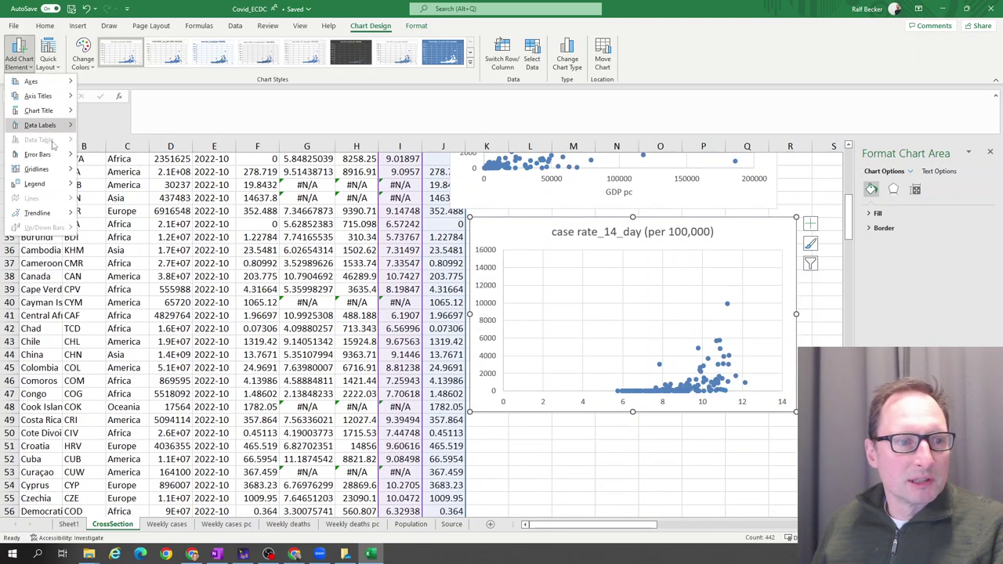
pyautogui.moveTo(37, 96)
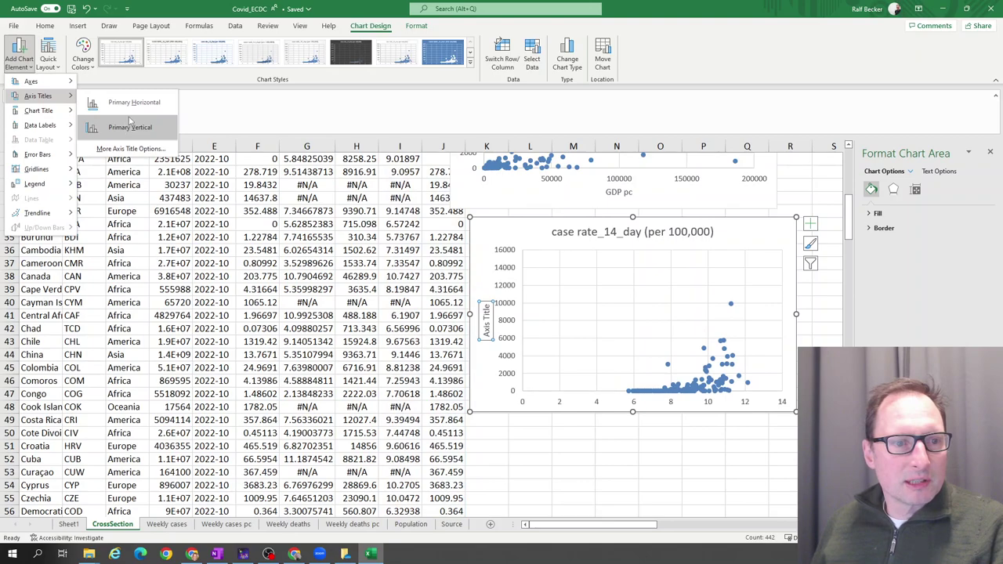
pyautogui.click(135, 105)
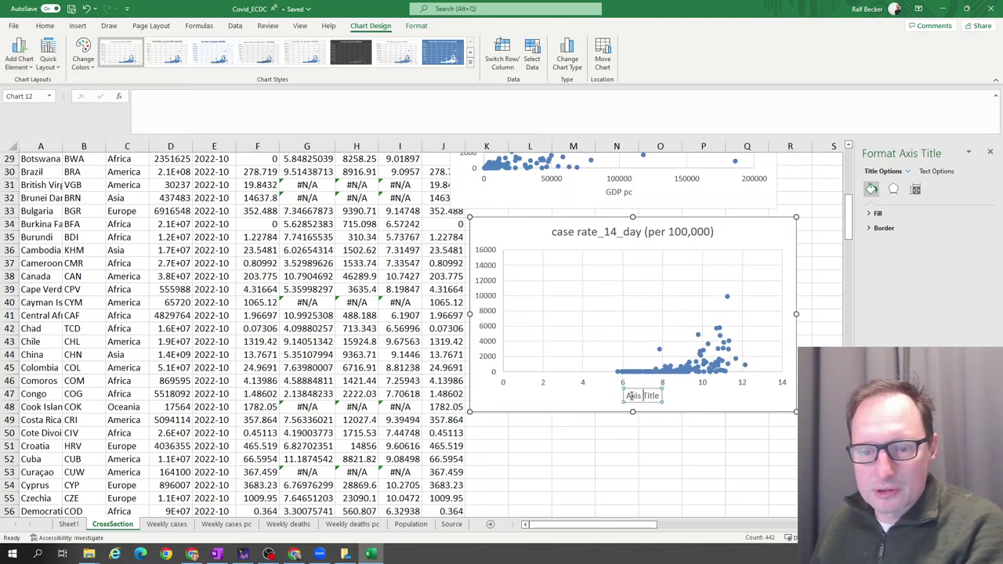
pyautogui.moveTo(627, 396); pyautogui.dragTo(665, 396)
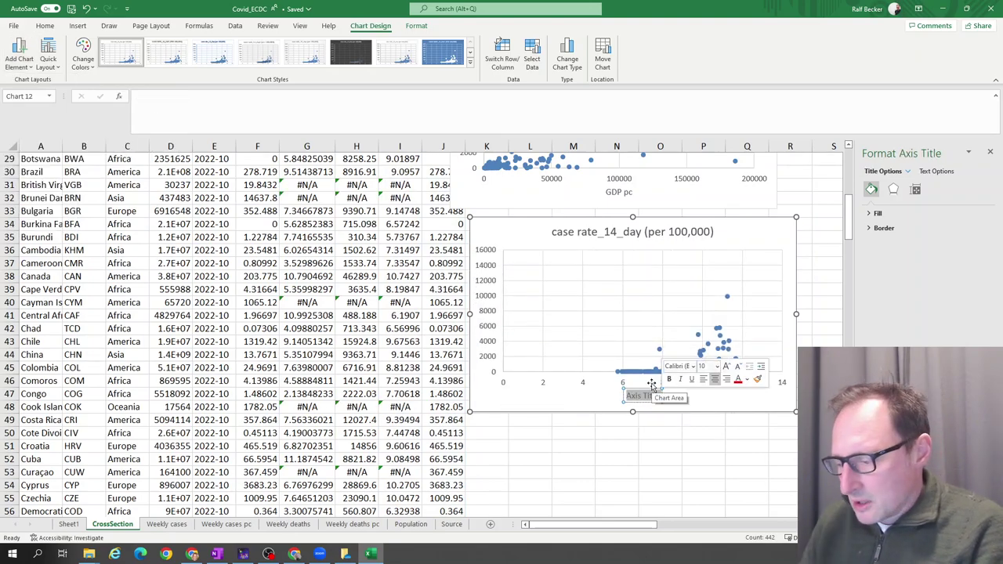
pyautogui.write('log GDP')
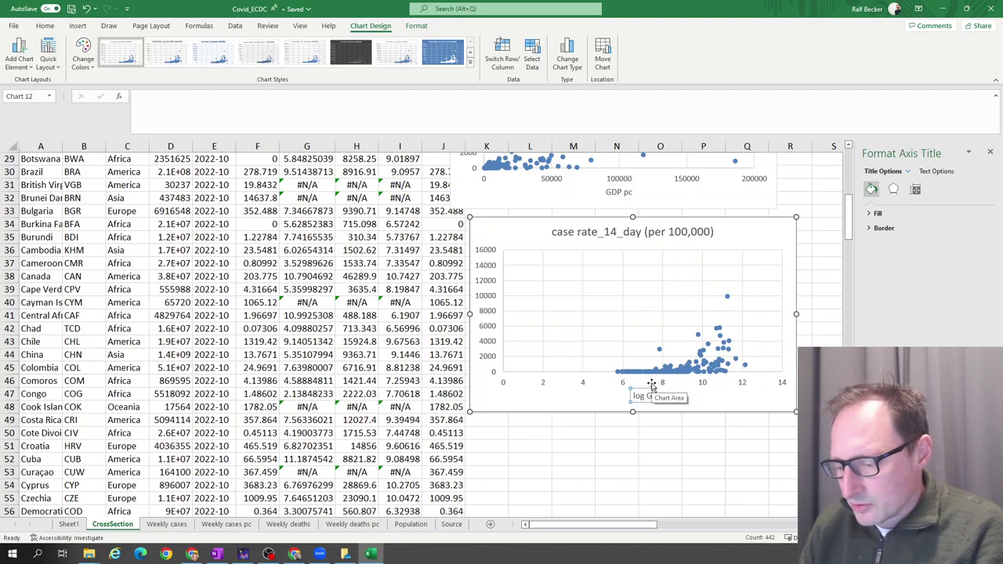
pyautogui.write(' pc')
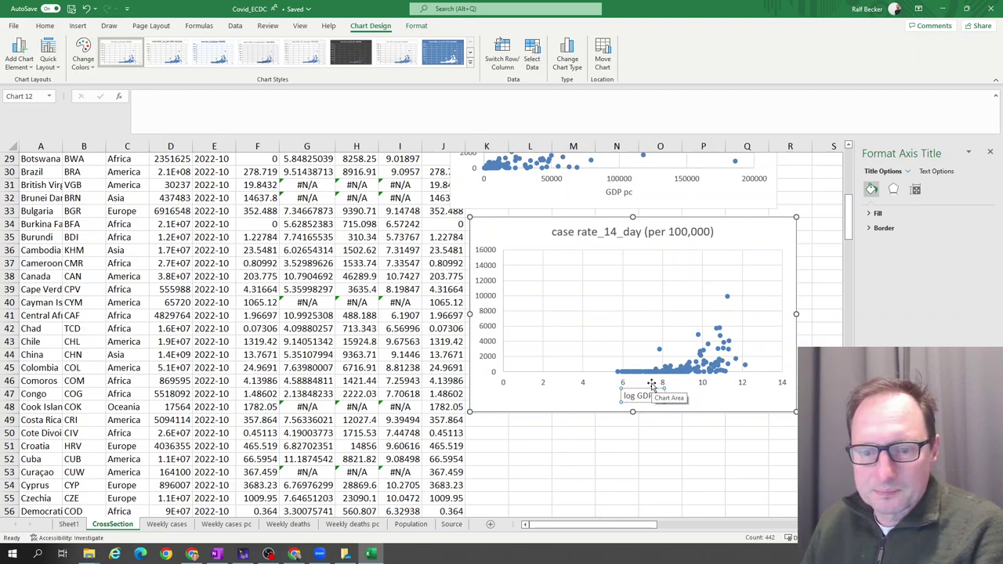
pyautogui.click(634, 472)
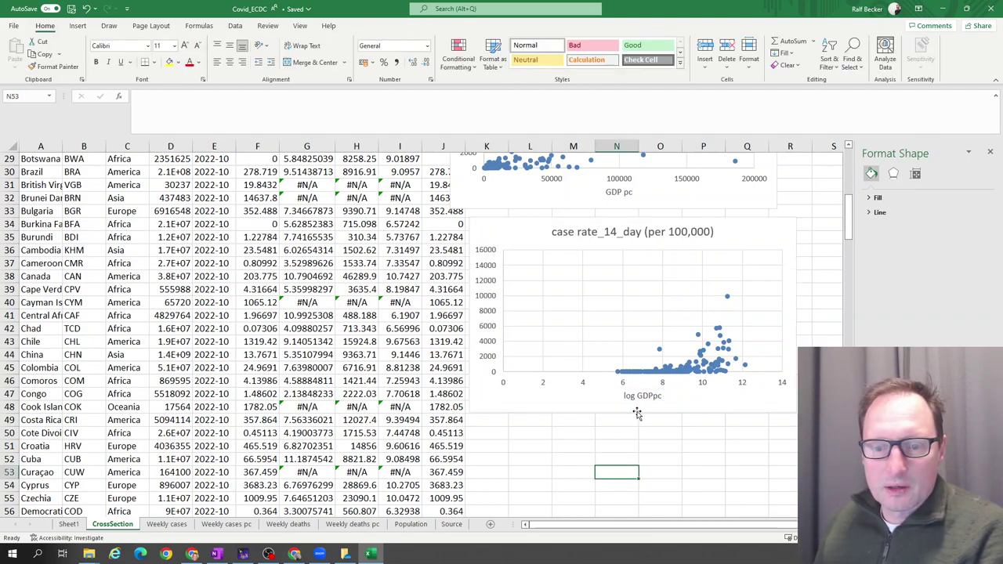
# Step: Set the third chart's horizontal axis minimum bound to 5 in Format Axis options
pyautogui.click(594, 384)
pyautogui.click(593, 378)
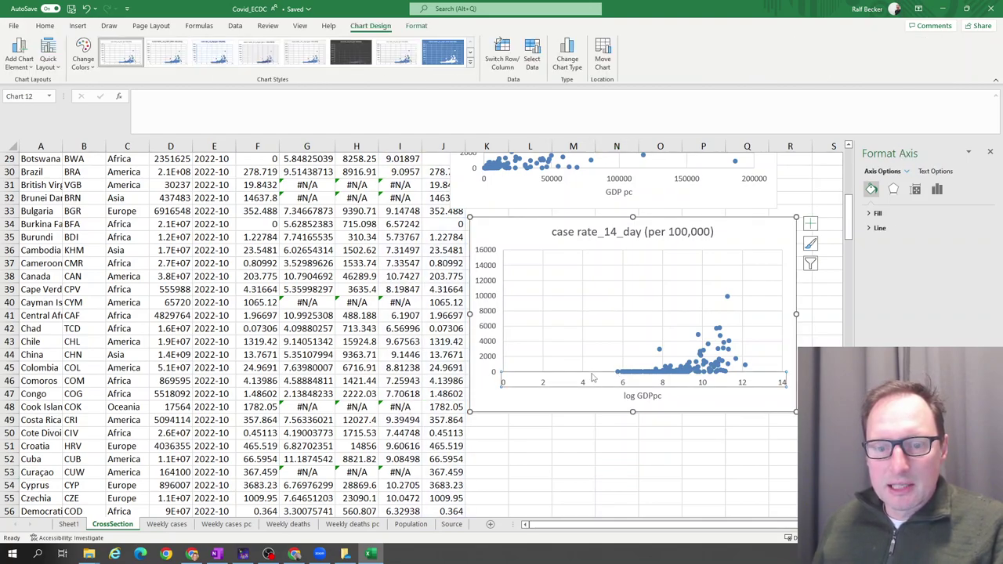
pyautogui.click(876, 213)
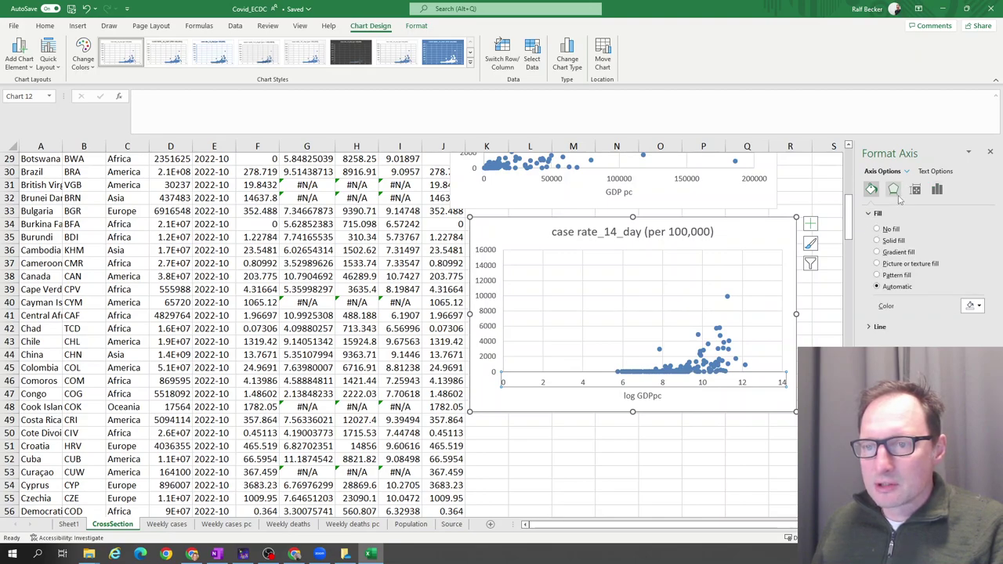
pyautogui.click(936, 190)
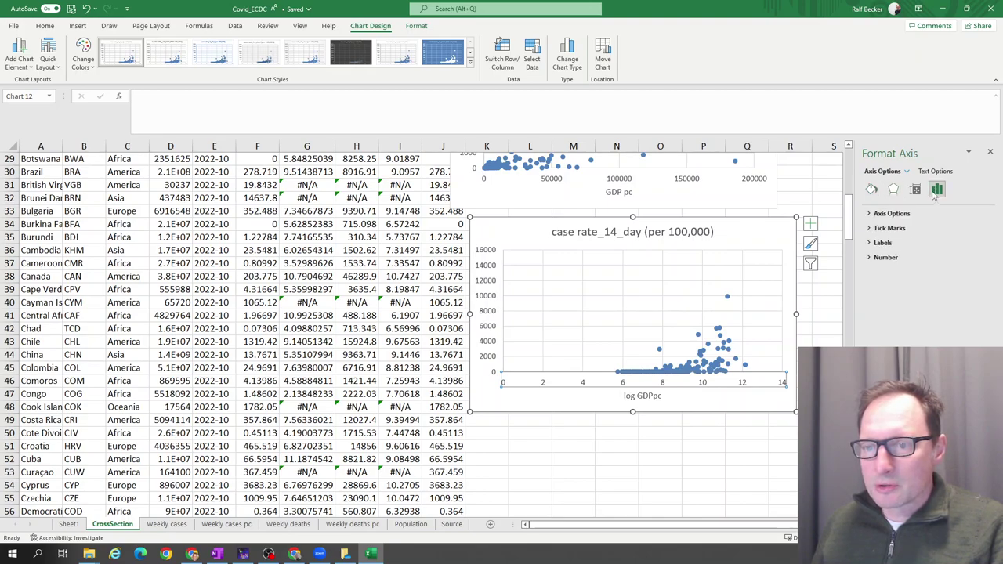
pyautogui.click(868, 215)
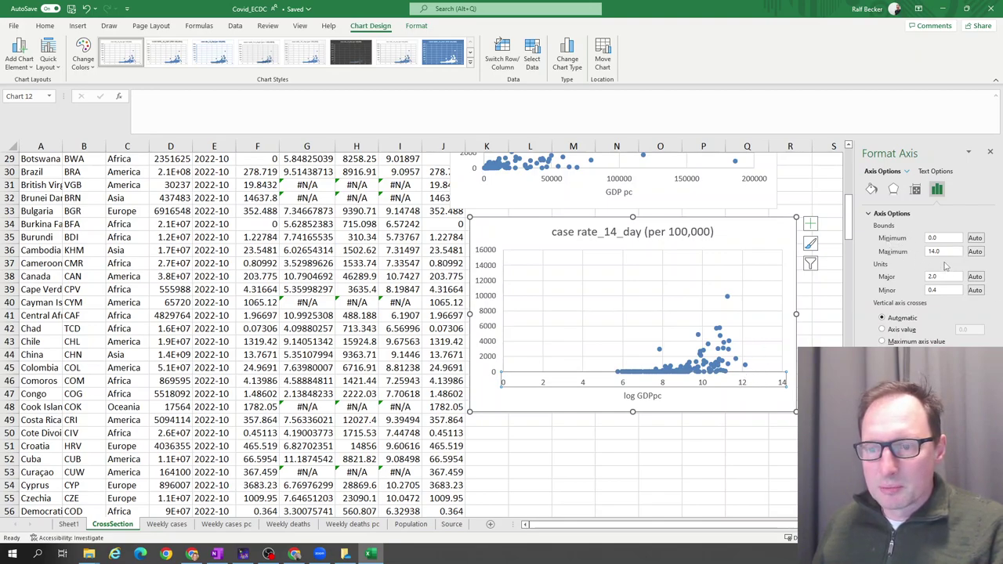
pyautogui.click(934, 238)
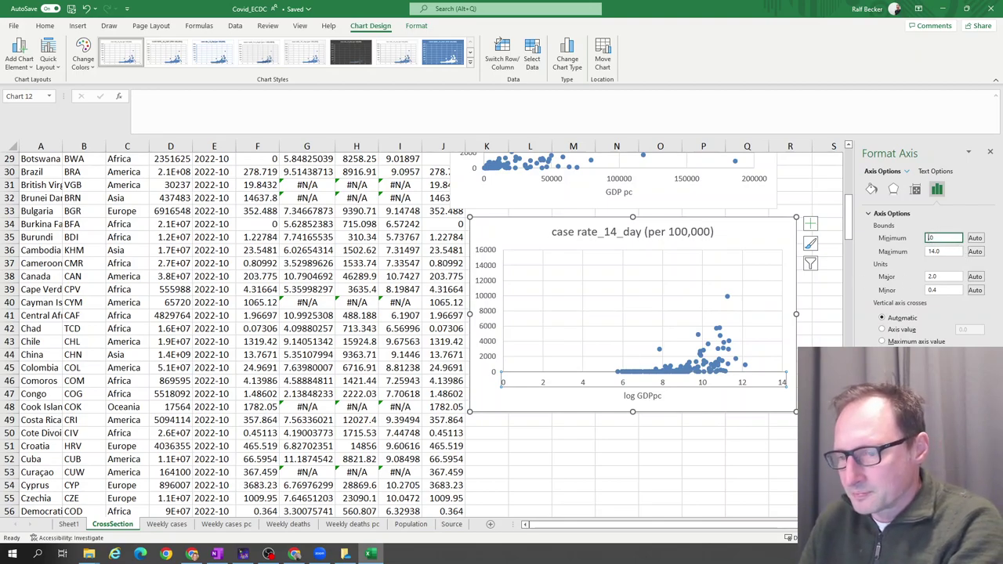
pyautogui.press('BackSpace')
pyautogui.write('5')
pyautogui.click(945, 250)
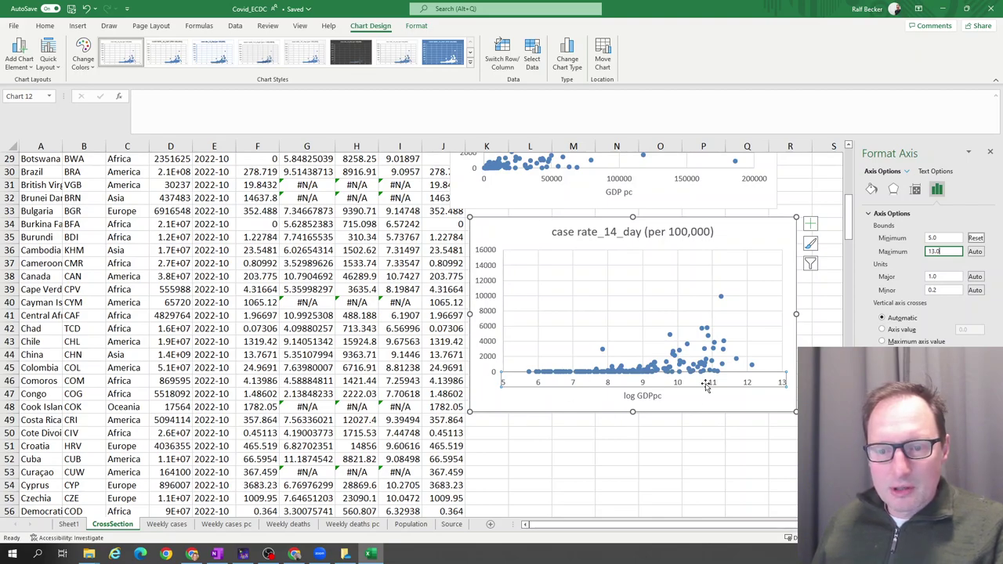
pyautogui.click(679, 461)
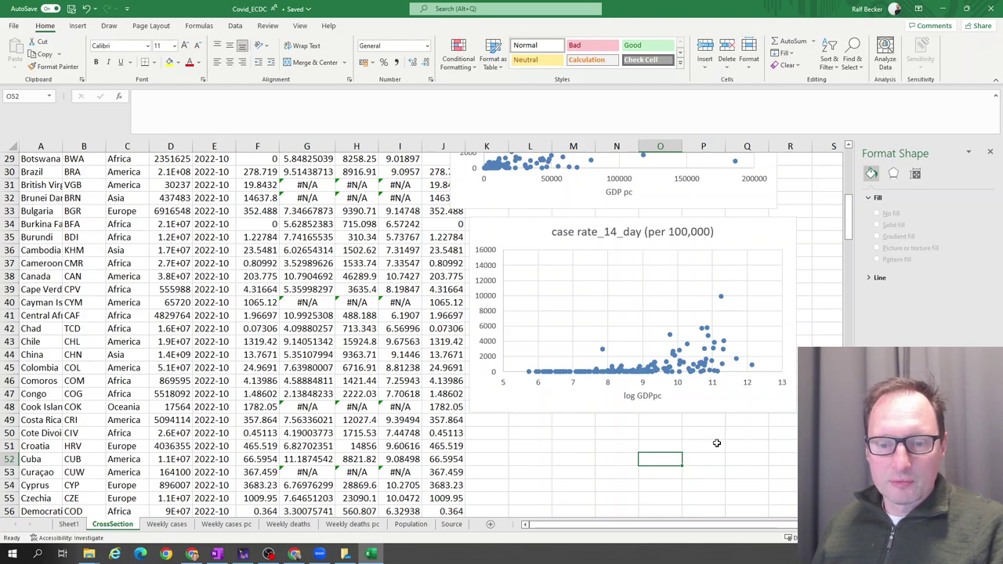
# Step: Nudge the log GDPpc scatter chart left and up to align it with the other charts
pyautogui.scroll(2, 612, 423)
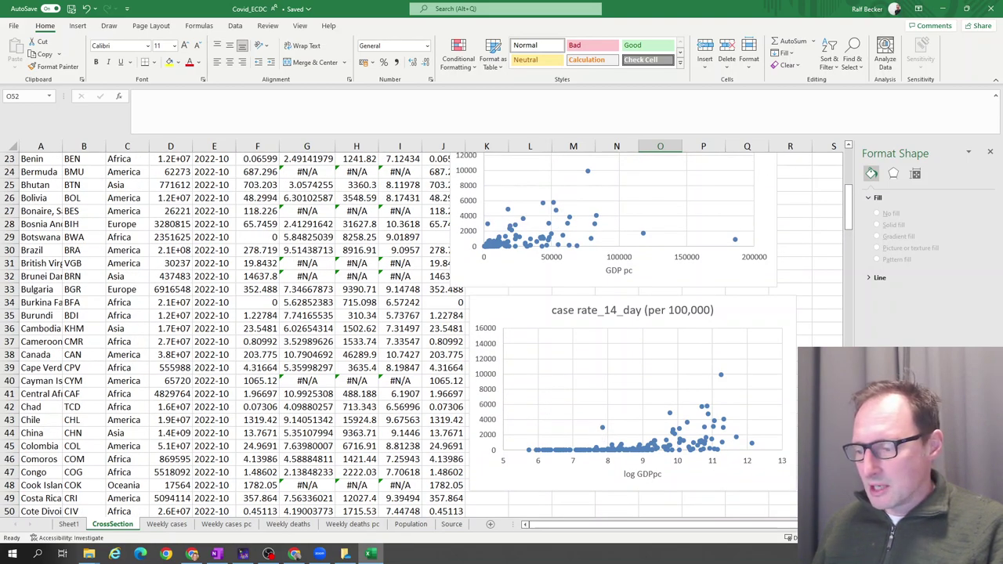
pyautogui.click(268, 554)
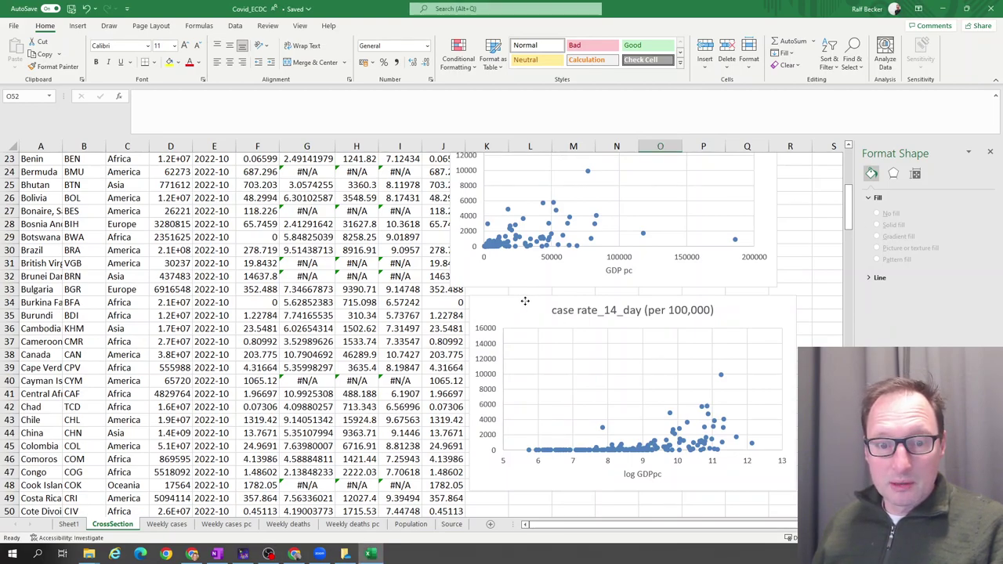
pyautogui.moveTo(527, 301); pyautogui.dragTo(508, 295)
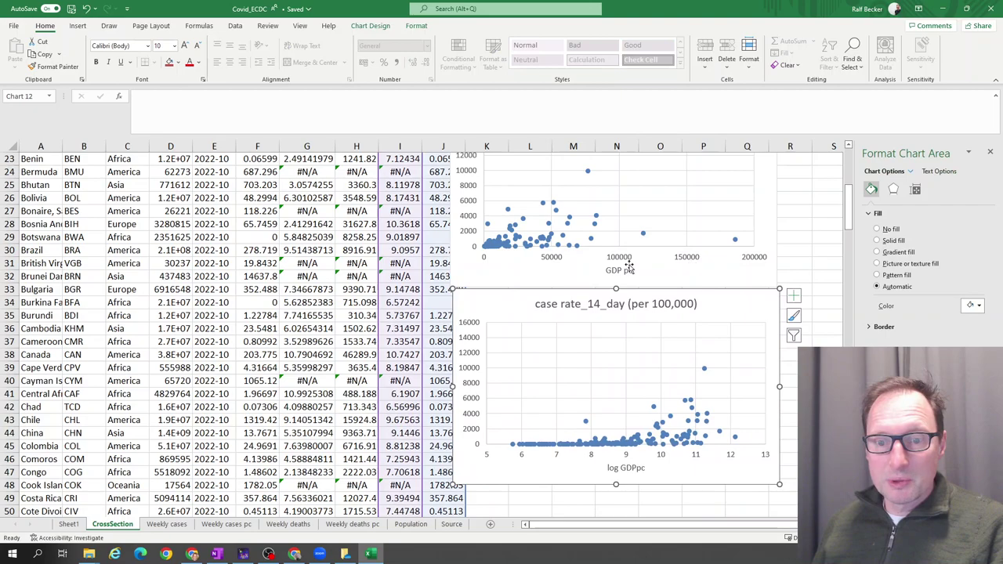
pyautogui.scroll(1, 656, 250)
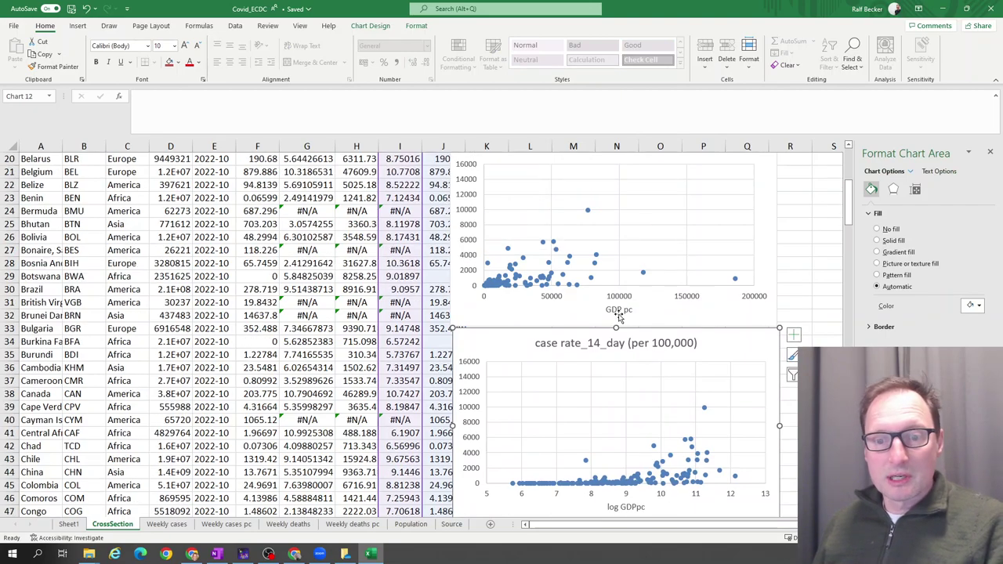